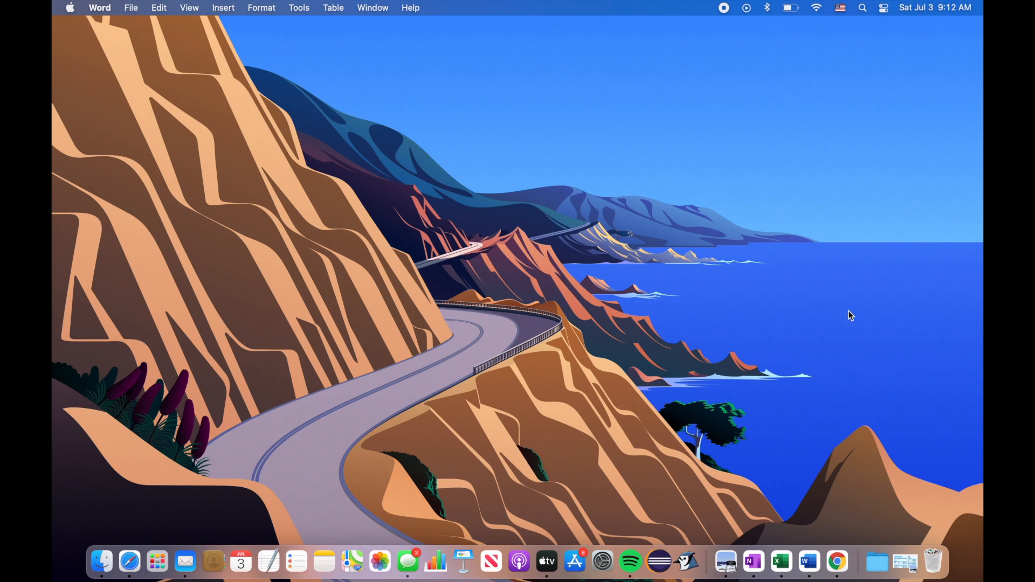
Step: Create a blank document in Microsoft Word and show its window full screen
click(809, 564)
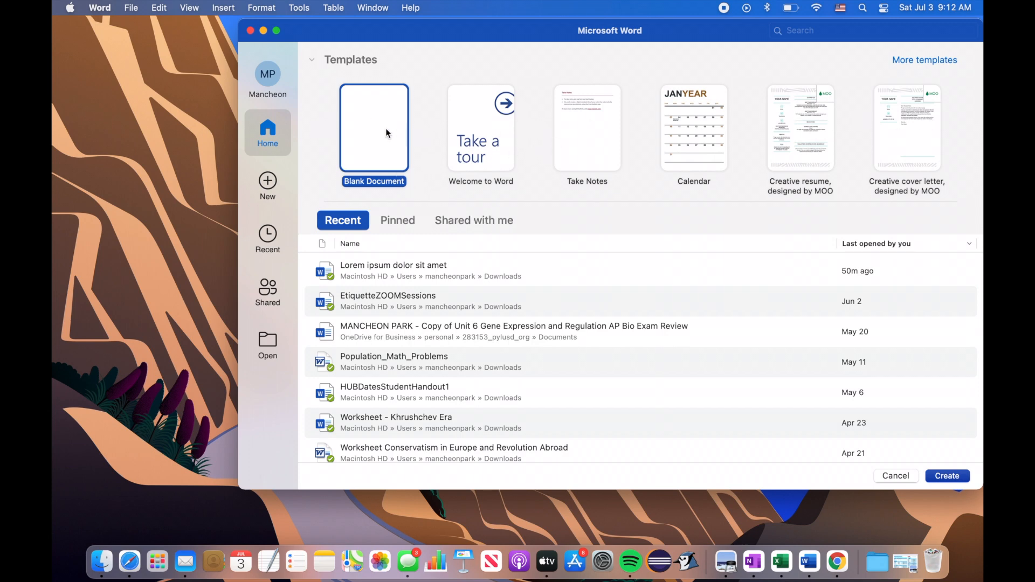
click(268, 184)
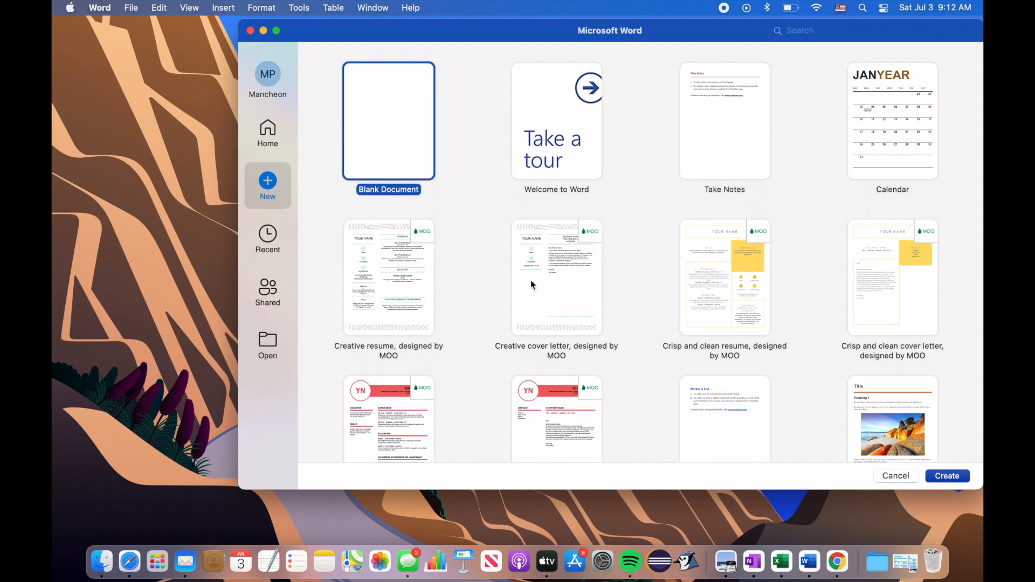
scroll(532, 285, down, 5)
scroll(532, 284, down, 10)
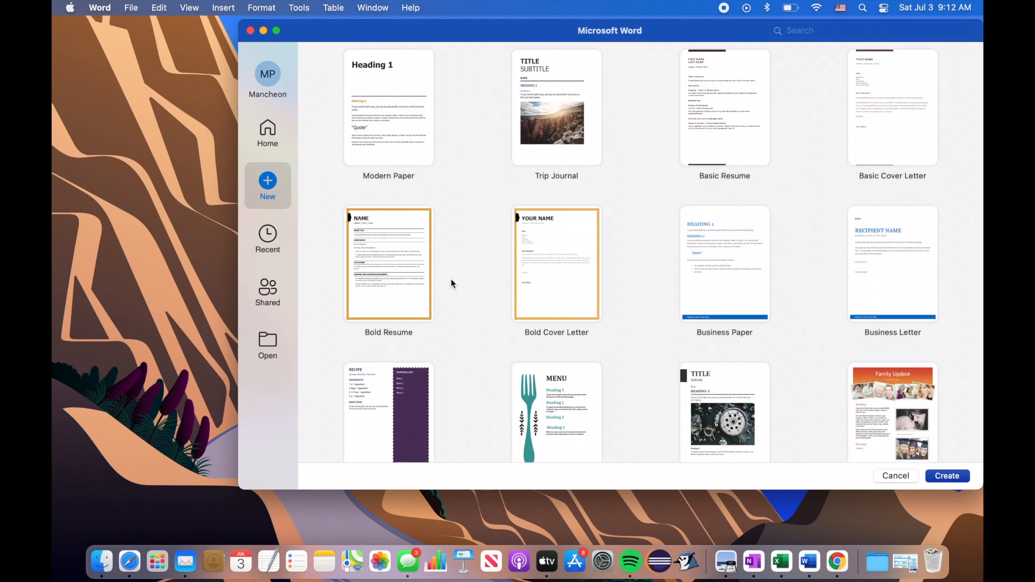
scroll(450, 280, up, 15)
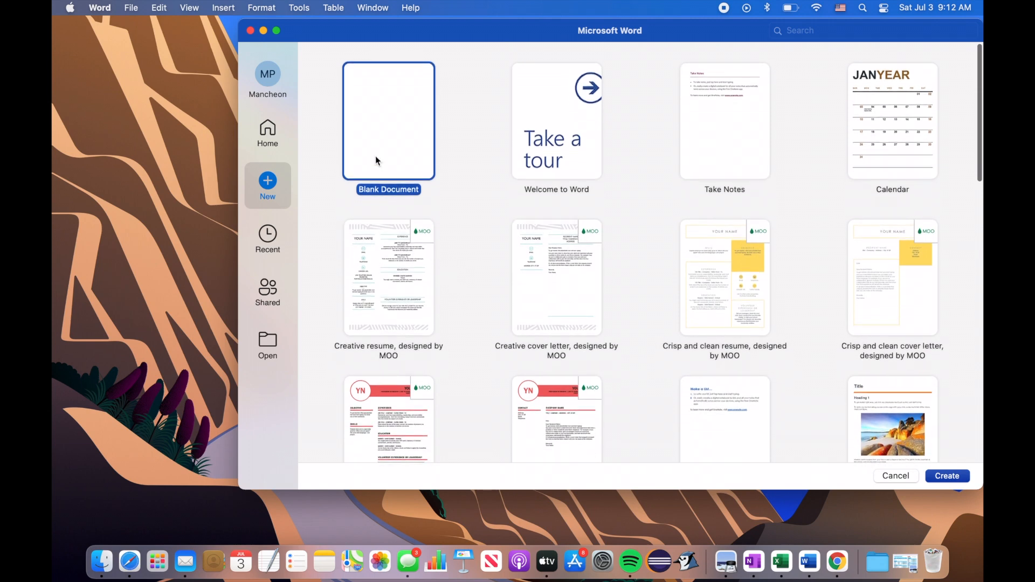
double_click(385, 144)
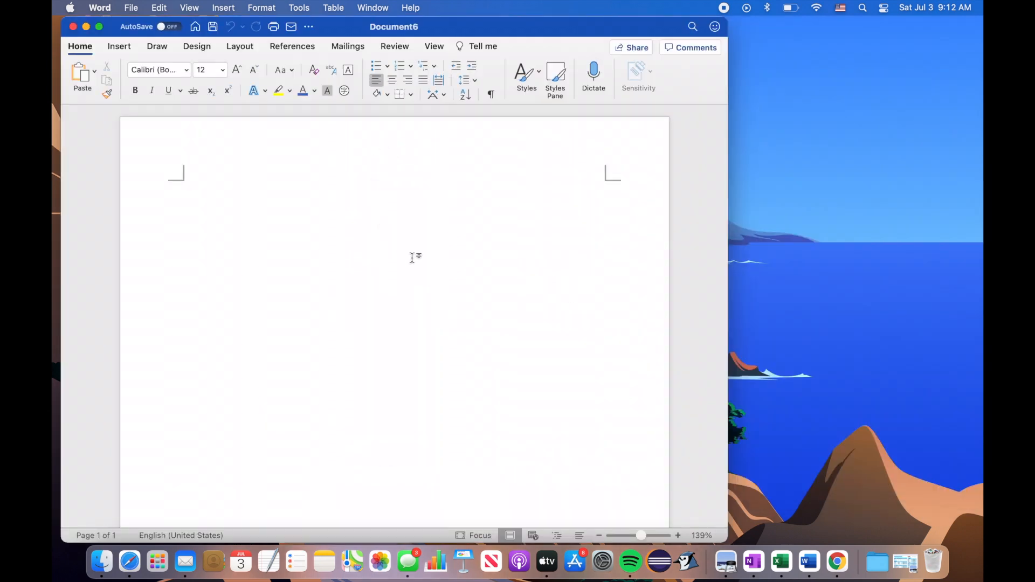
click(100, 26)
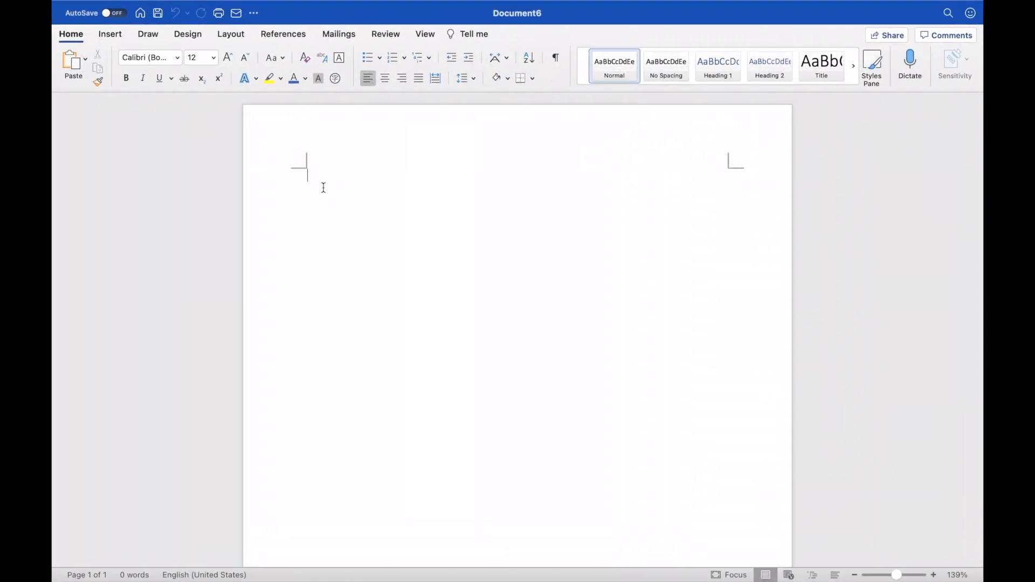
Step: Paste the copied Lorem ipsum paragraphs into the blank document and return to the start of the text
text(Lorem)
key(BackSpace)
key(BackSpace)
key(BackSpace)
key(BackSpace)
key(BackSpace)
key(super+v)
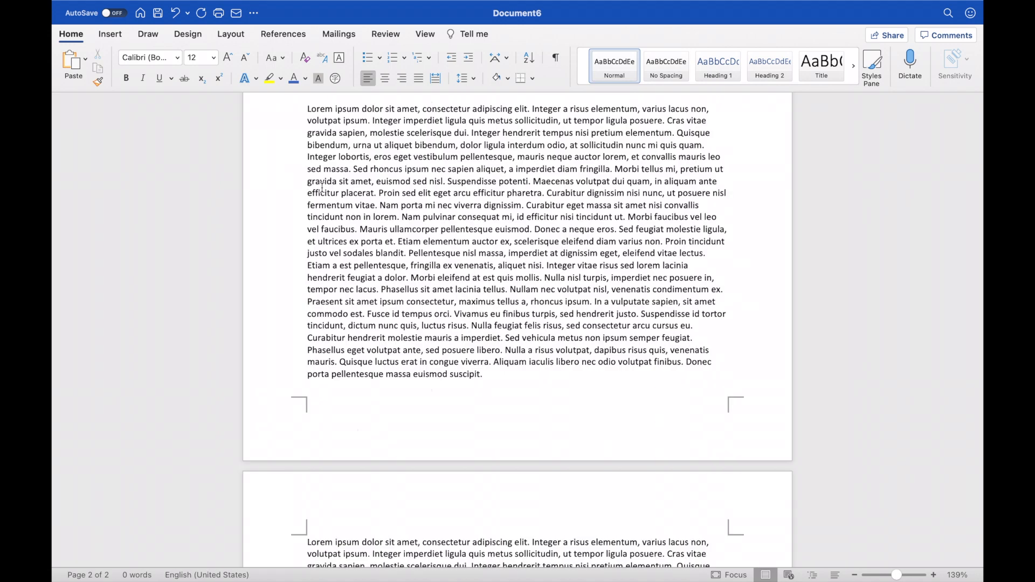
scroll(322, 187, up, 20)
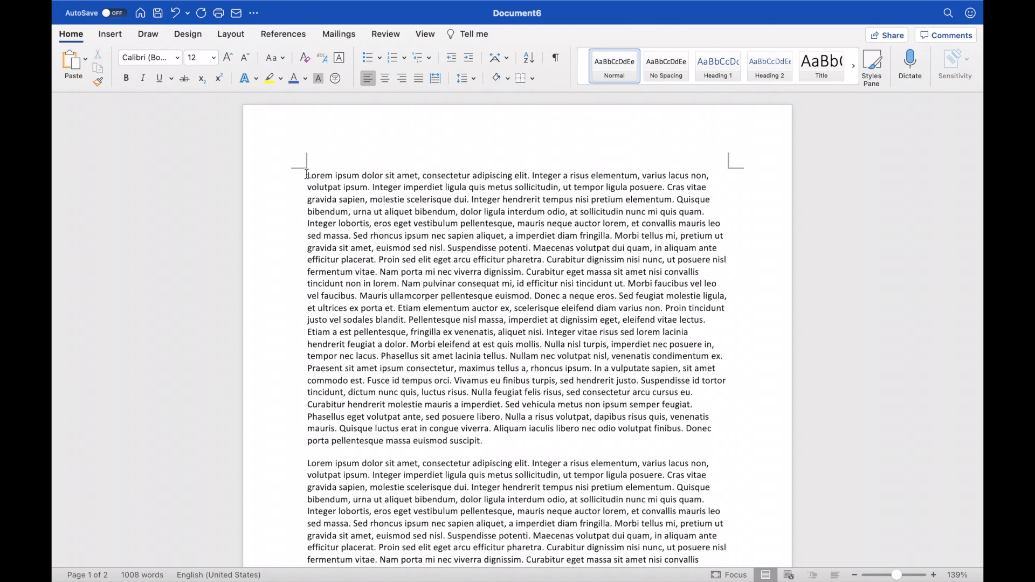
Step: Change the font of the first Lorem ipsum paragraph to Apple Color Emoji
drag(307, 174, 619, 442)
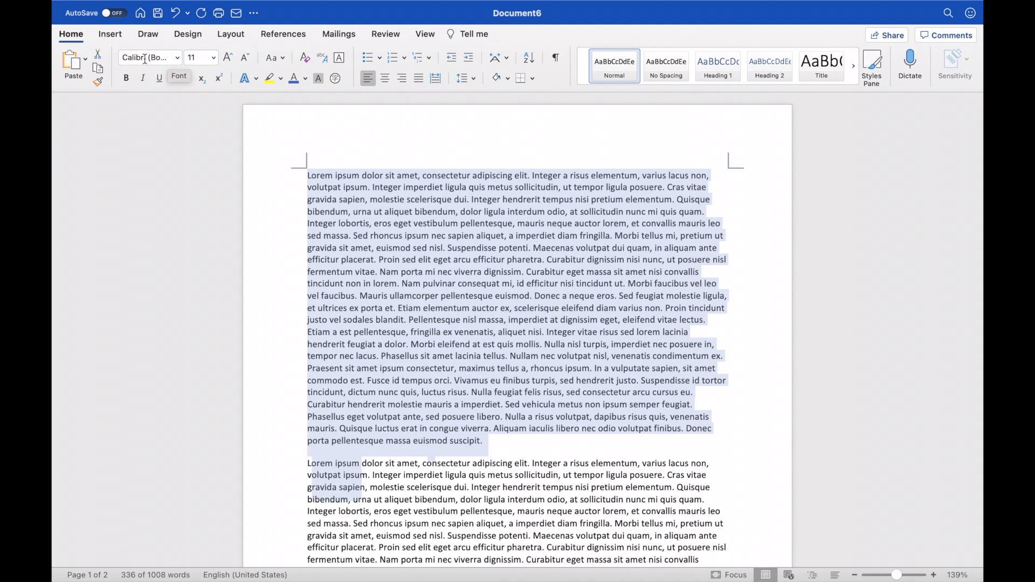
click(177, 58)
scroll(200, 357, down, 10)
scroll(201, 357, down, 15)
scroll(201, 357, up, 20)
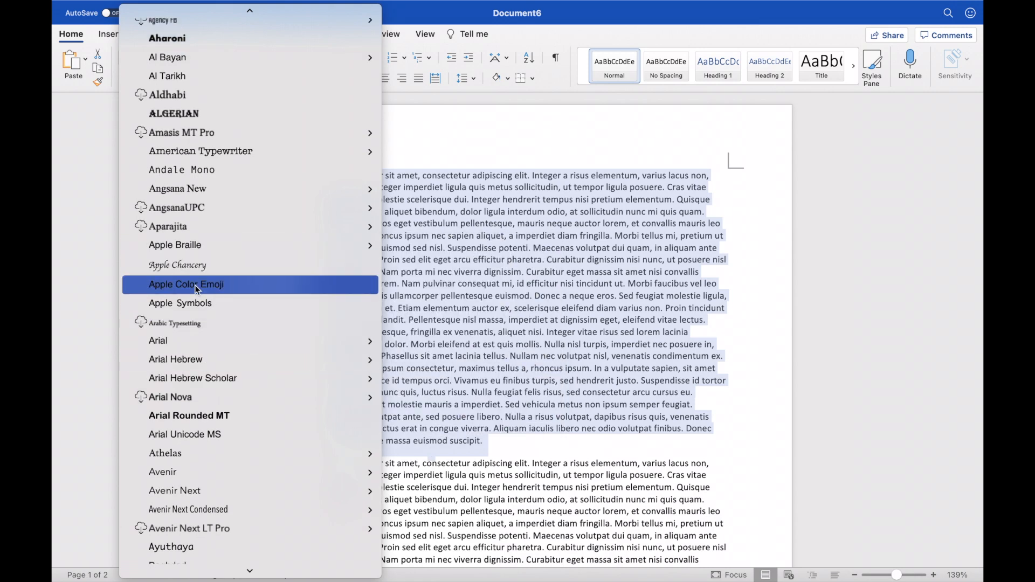
key(Escape)
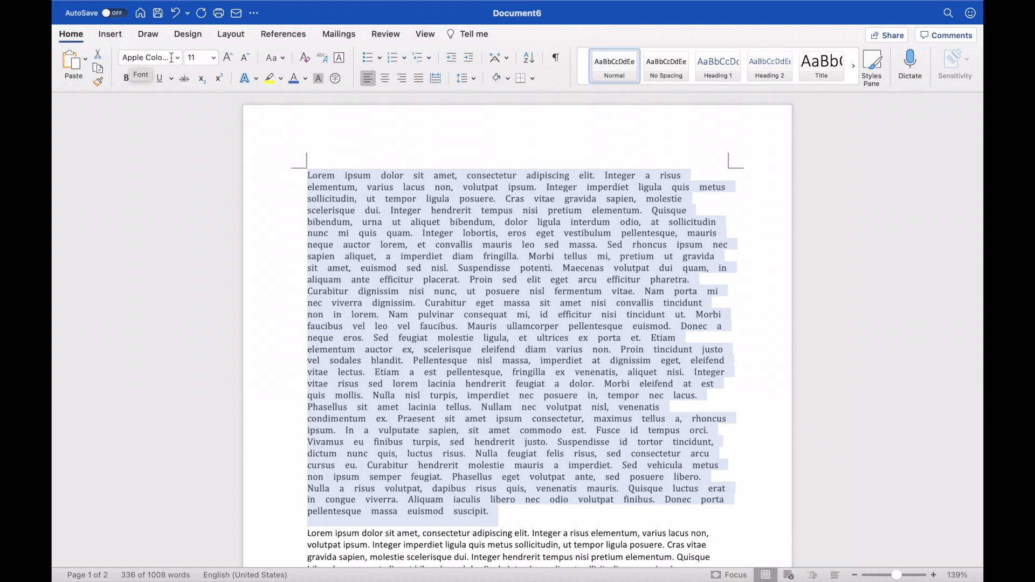
Step: Set the font size of the first paragraph to 12 and deselect the text
click(212, 61)
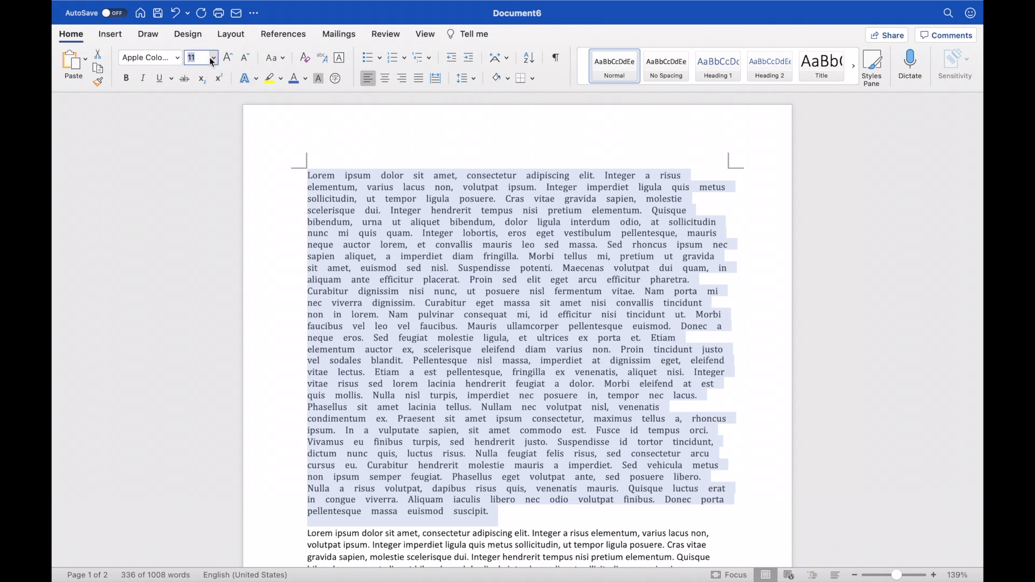
text(13)
key(BackSpace)
text(2)
click(213, 58)
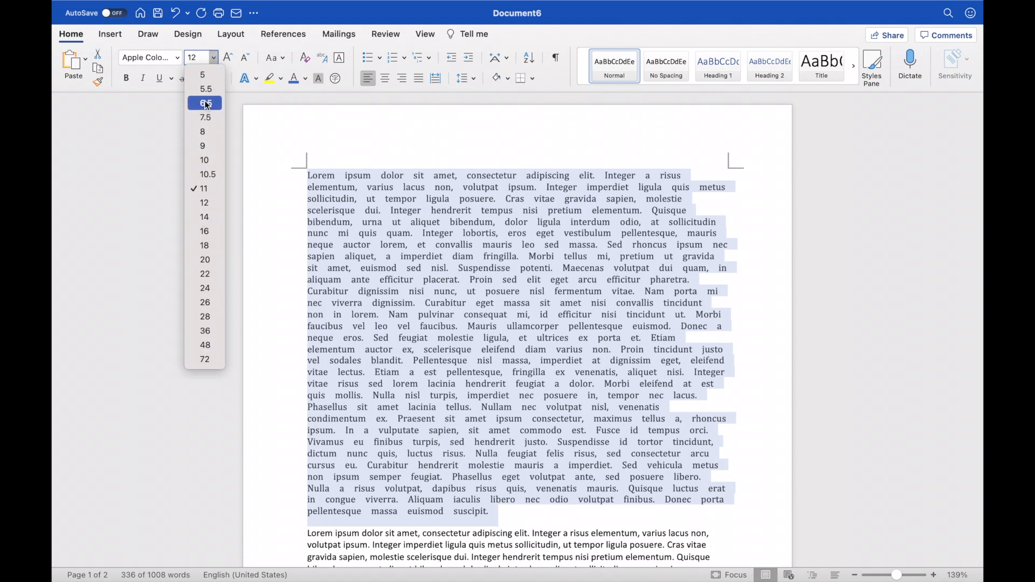
click(204, 202)
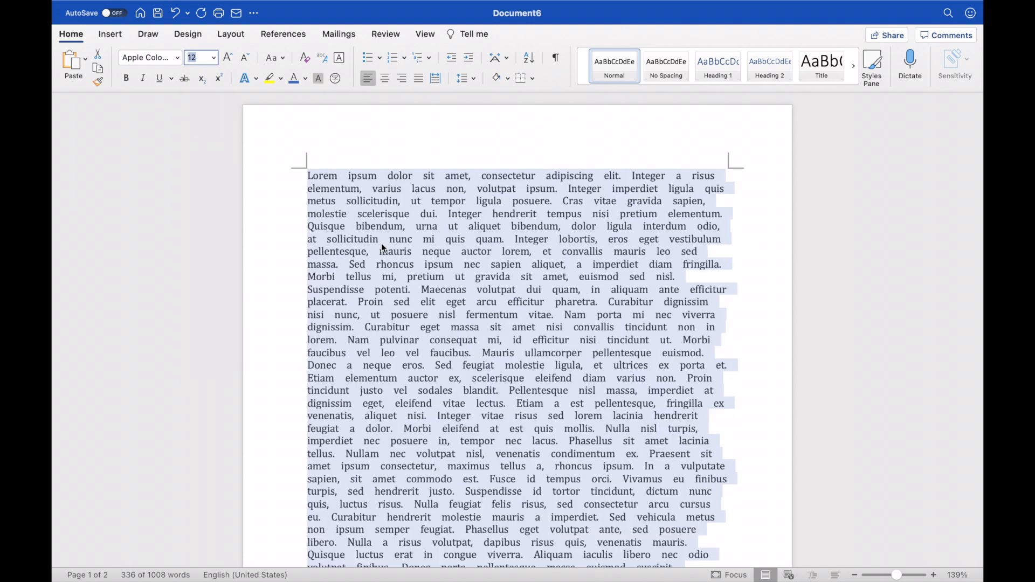
scroll(342, 197, down, 2)
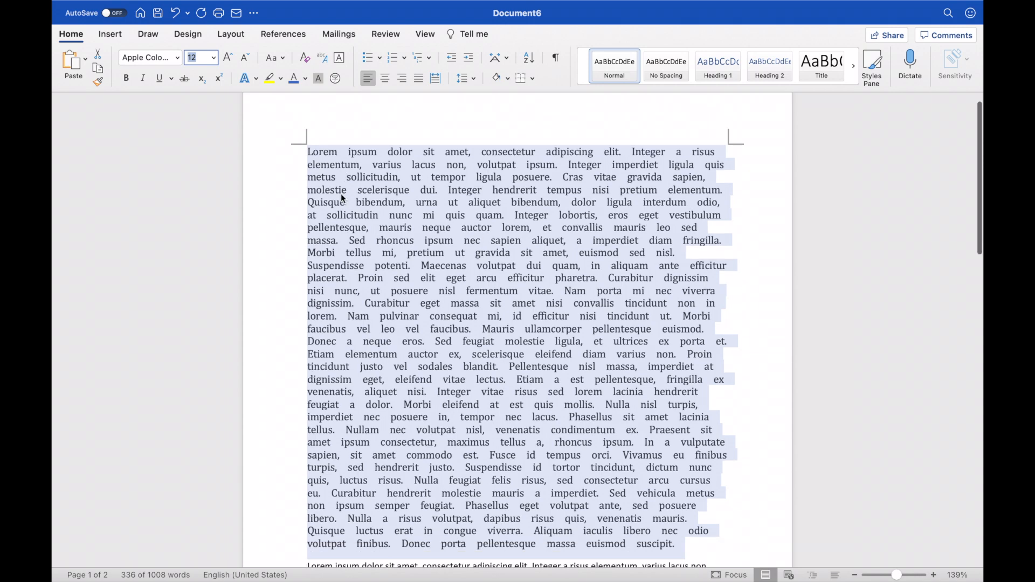
click(536, 391)
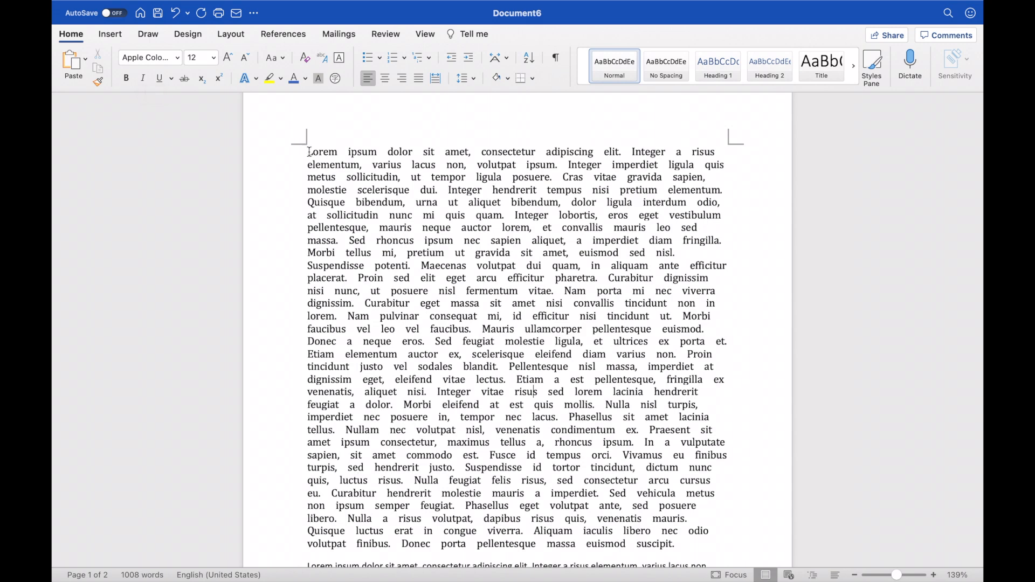
Step: Italicize the opening of the first paragraph, from "Lorem ipsum" through "Nam porta mi nec"
drag(309, 151, 671, 297)
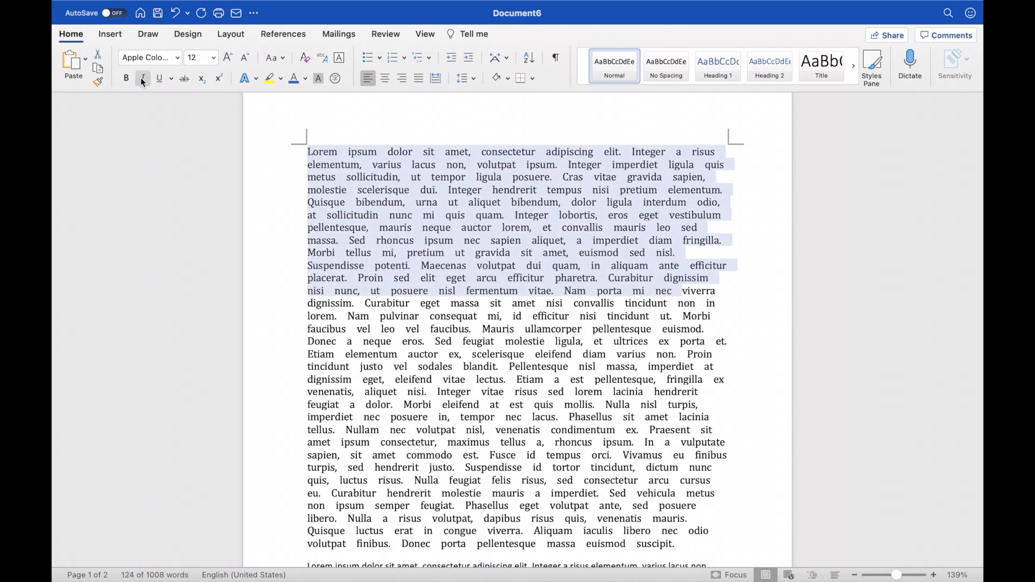
click(143, 78)
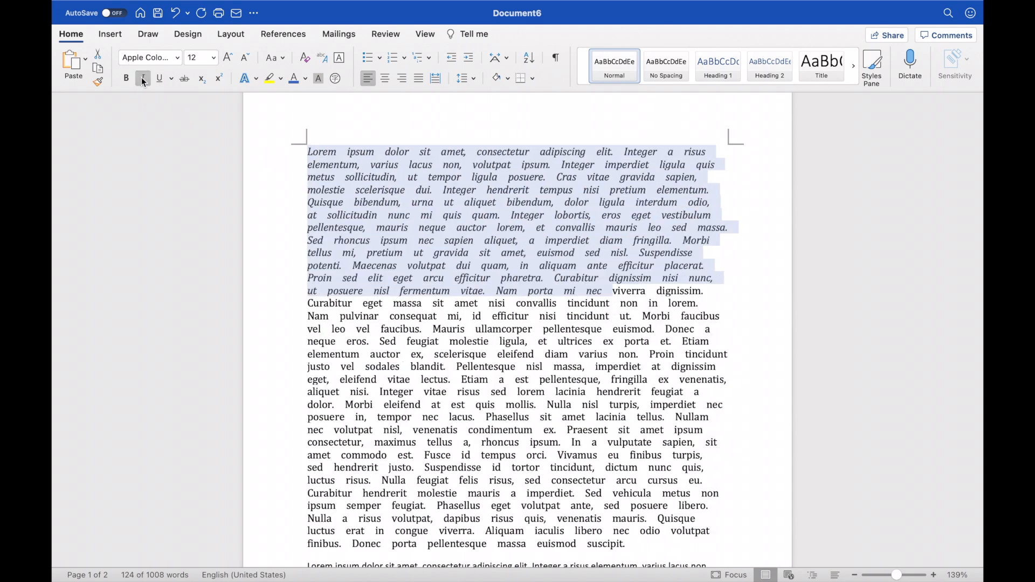
click(467, 245)
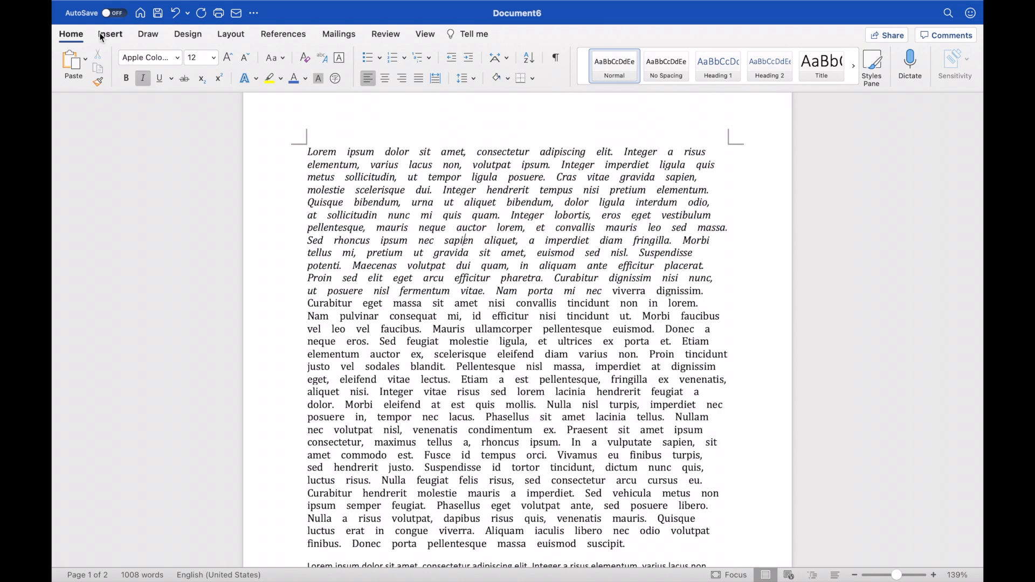
Step: Look over the insertion, mailing and reference commands and the available picture sources
click(118, 37)
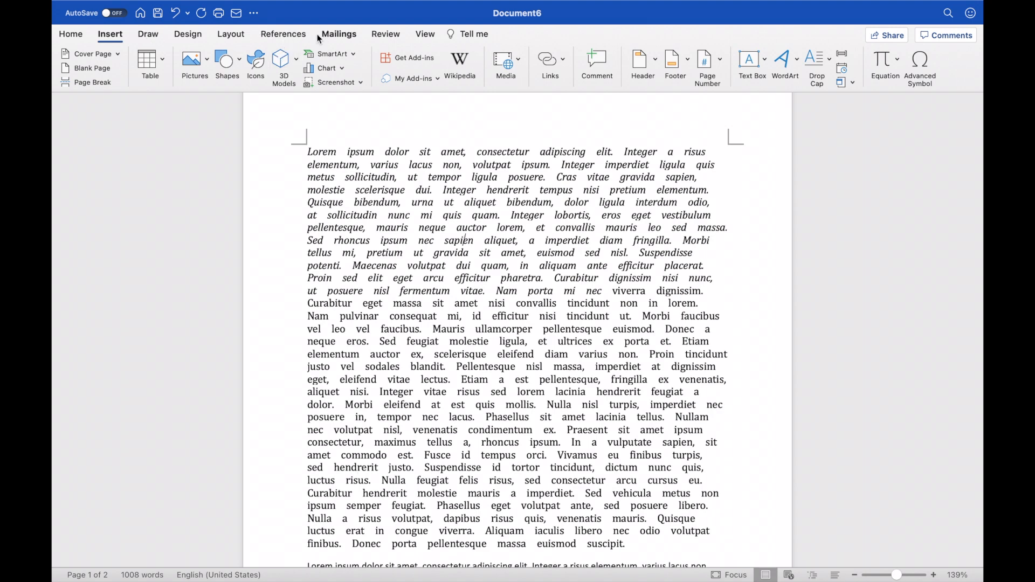
click(337, 34)
click(284, 36)
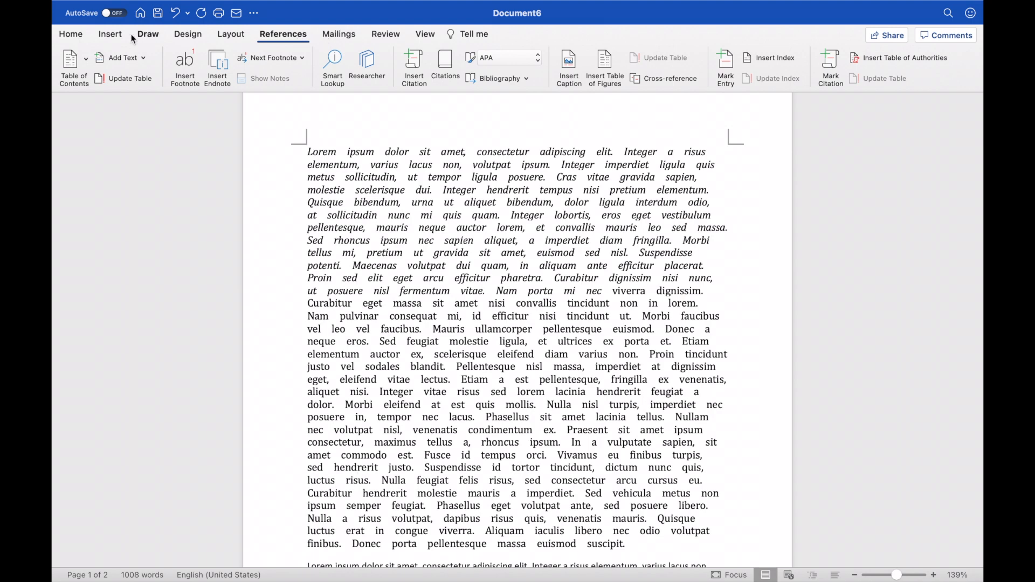
click(110, 34)
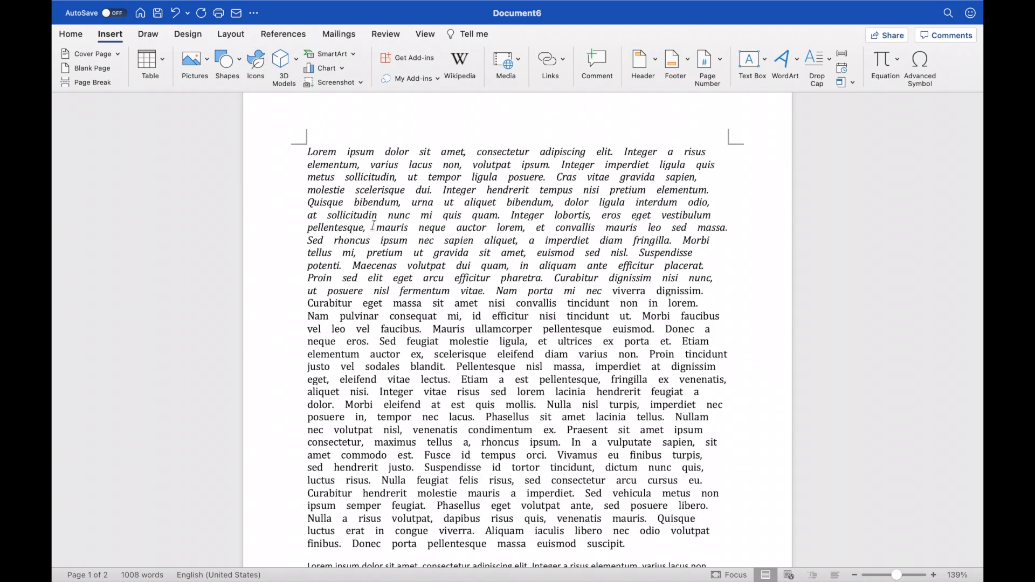
scroll(420, 323, up, 2)
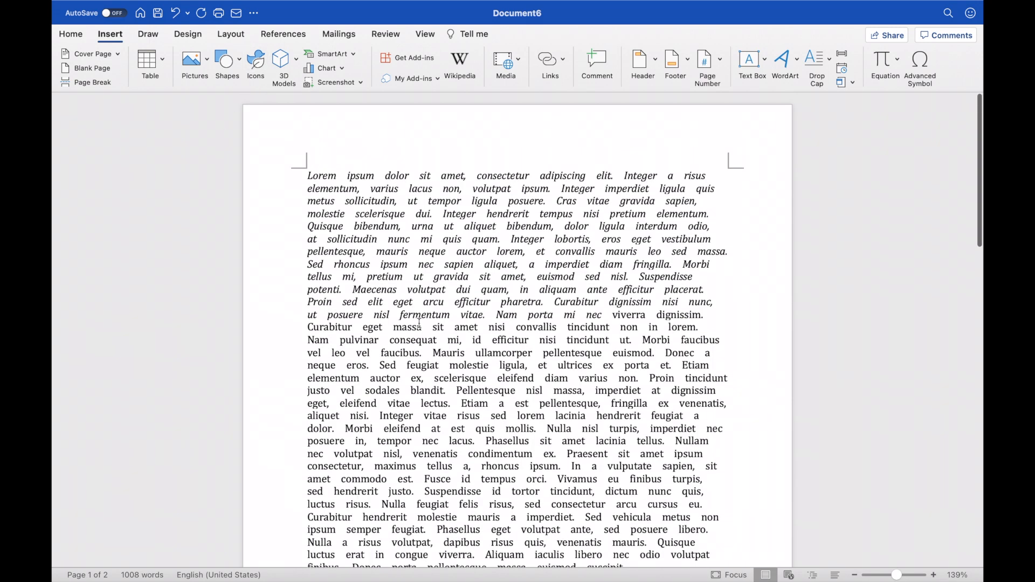
click(208, 65)
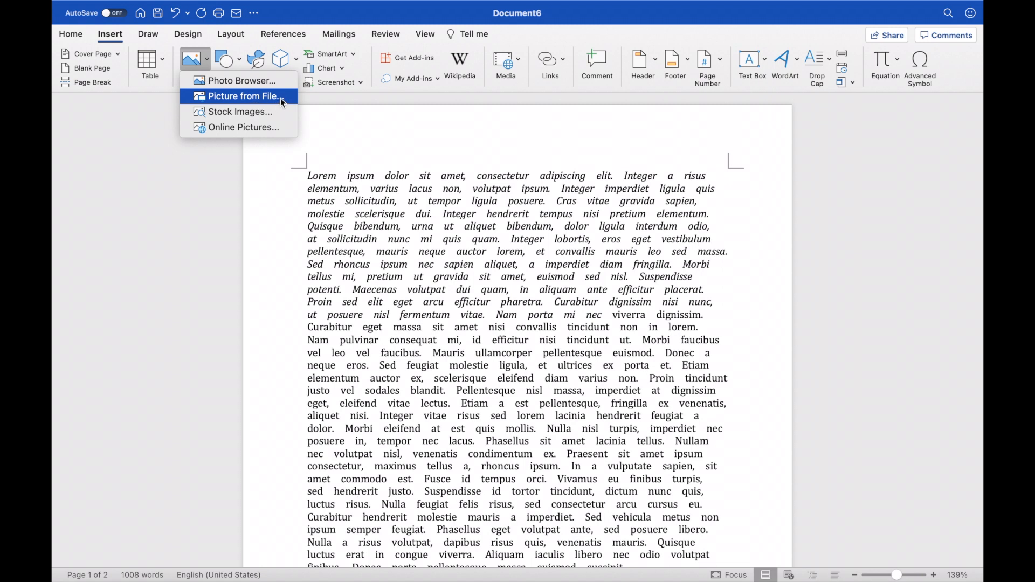
click(199, 62)
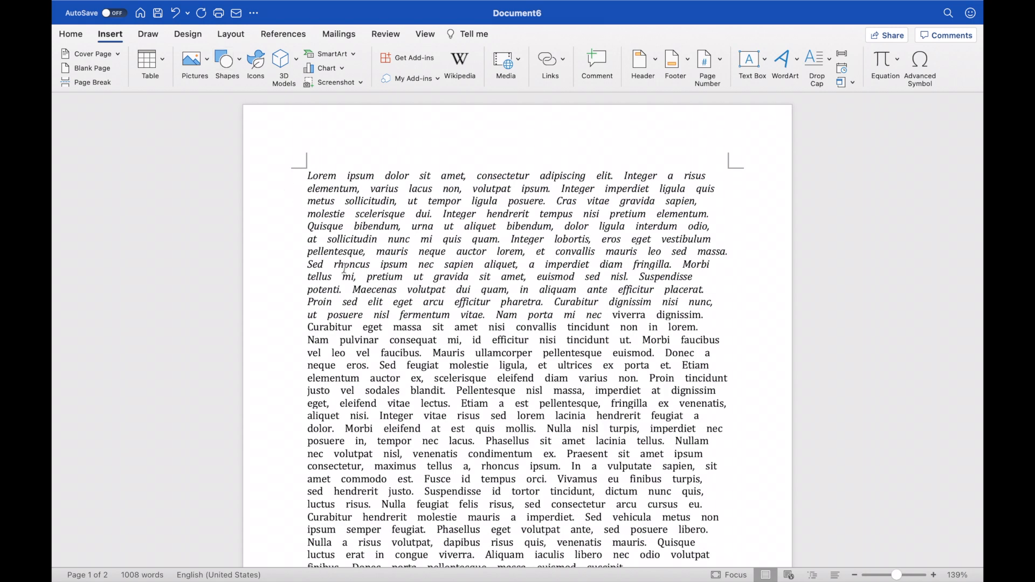
Step: Browse the gallery of insertable shapes and the gallery of built-in equations without inserting anything
click(234, 60)
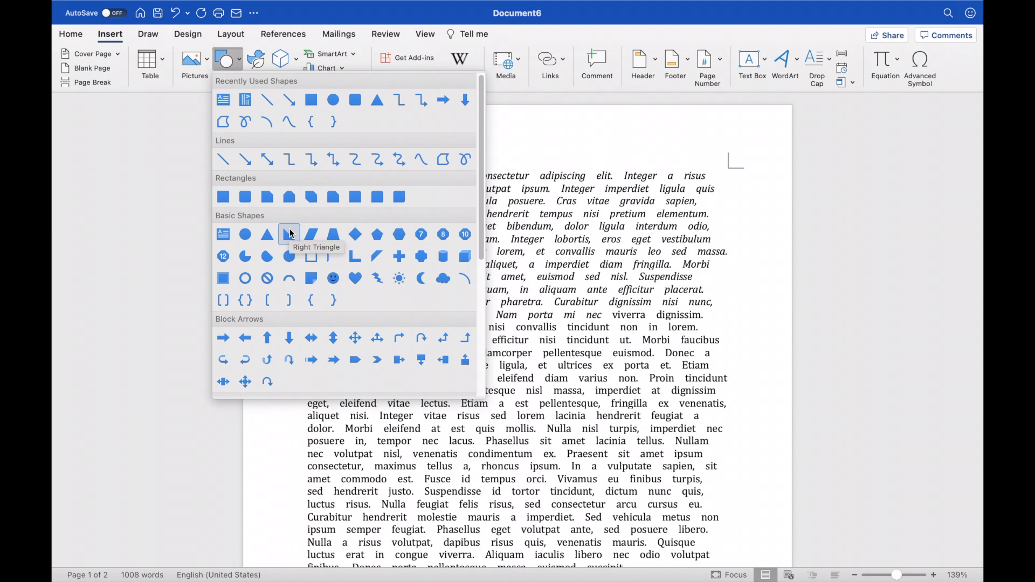
scroll(289, 233, down, 5)
scroll(290, 229, up, 8)
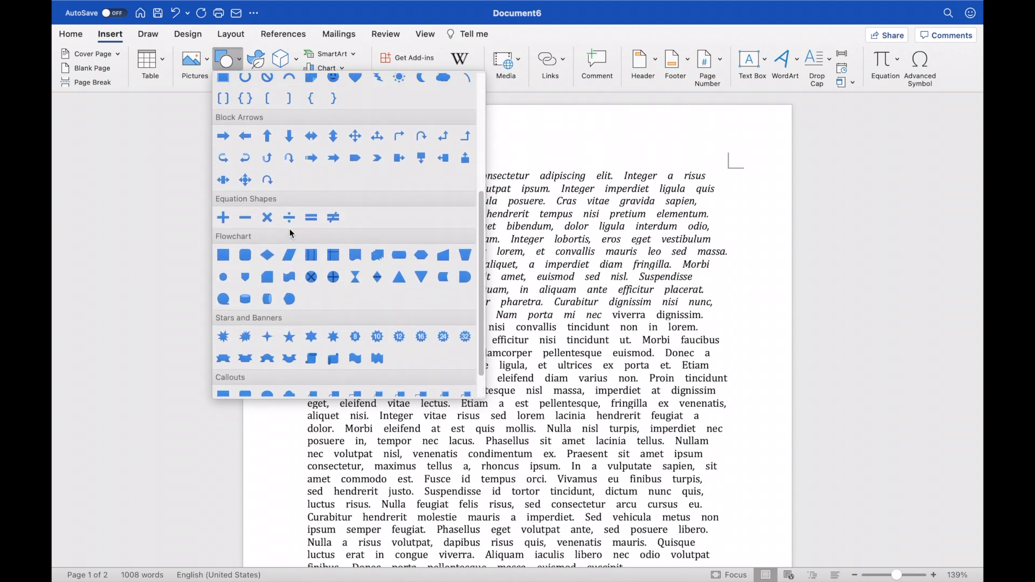
click(509, 103)
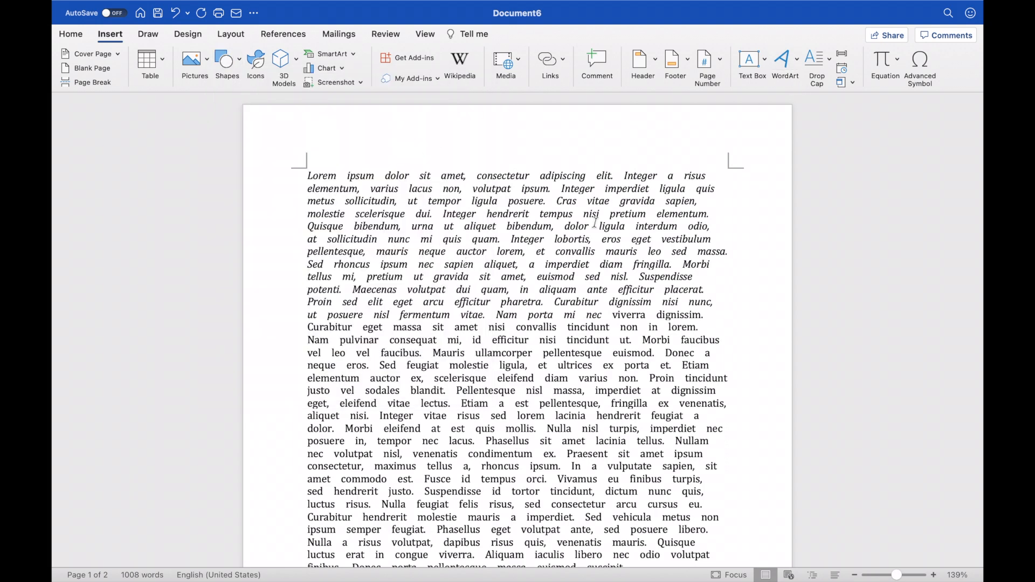
click(898, 62)
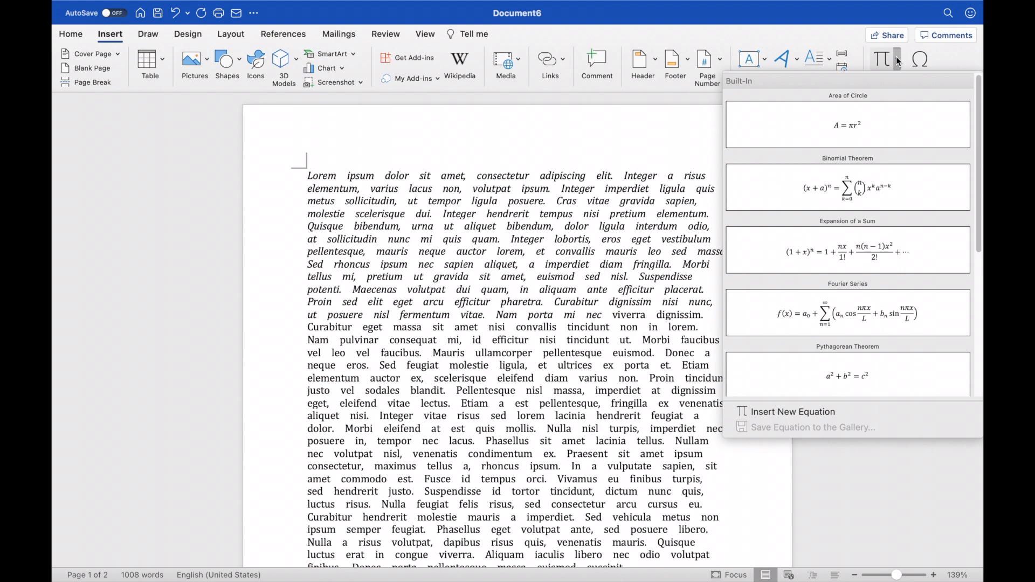
scroll(831, 281, down, 5)
scroll(830, 282, up, 4)
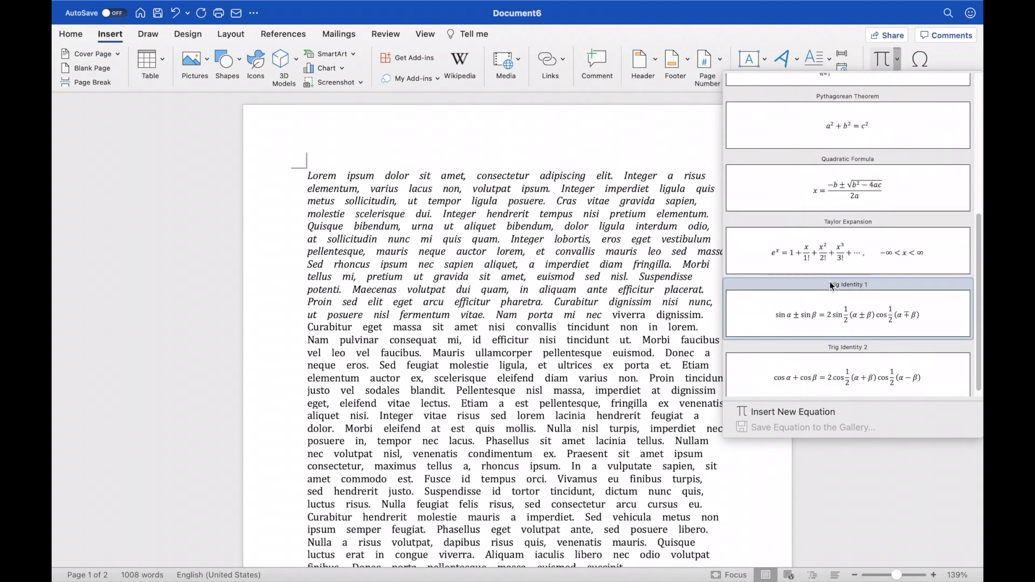
click(898, 59)
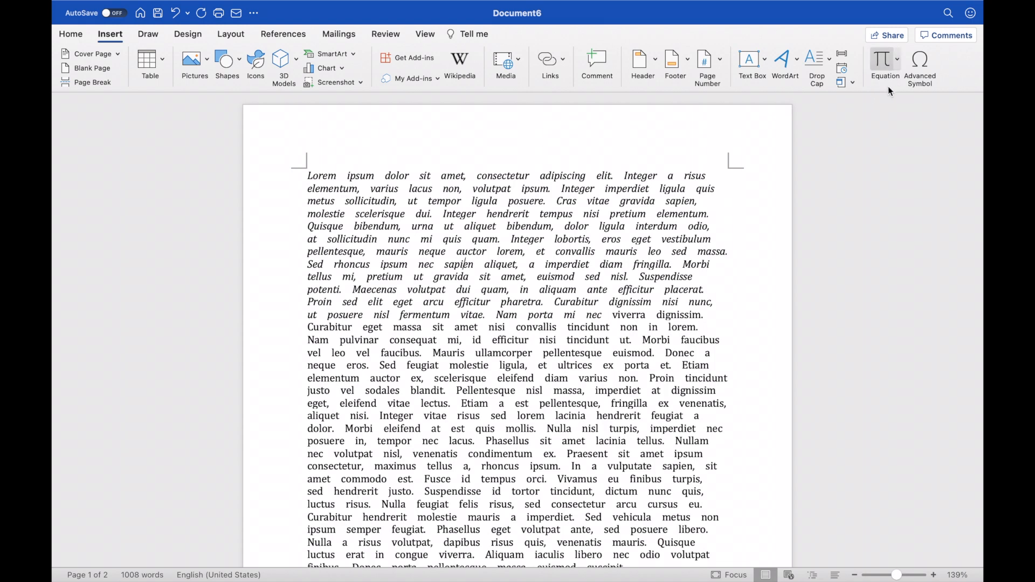
Step: Examine the advanced symbols and special characters available for insertion and close the dialog without inserting any
click(919, 65)
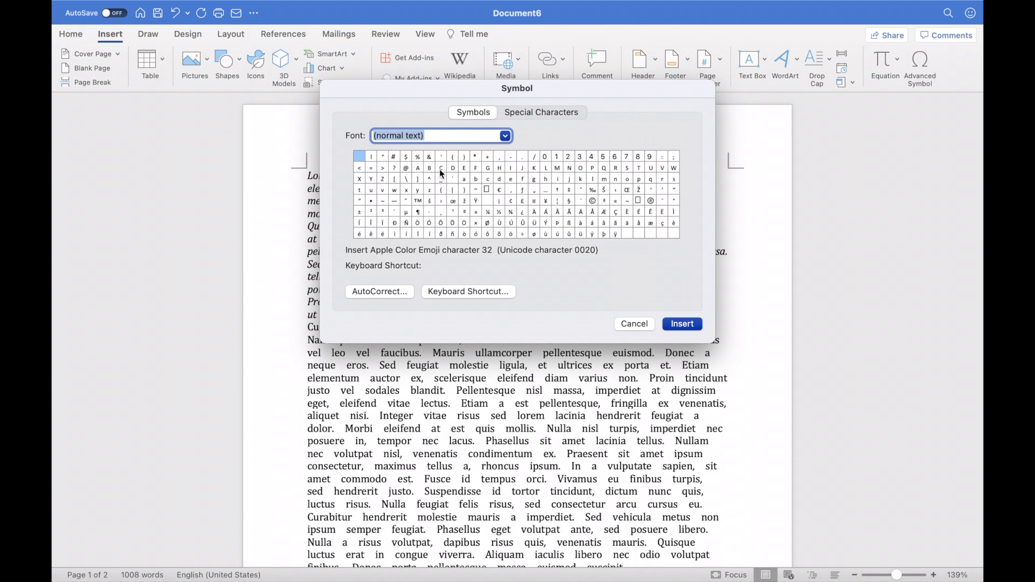
click(522, 112)
click(470, 113)
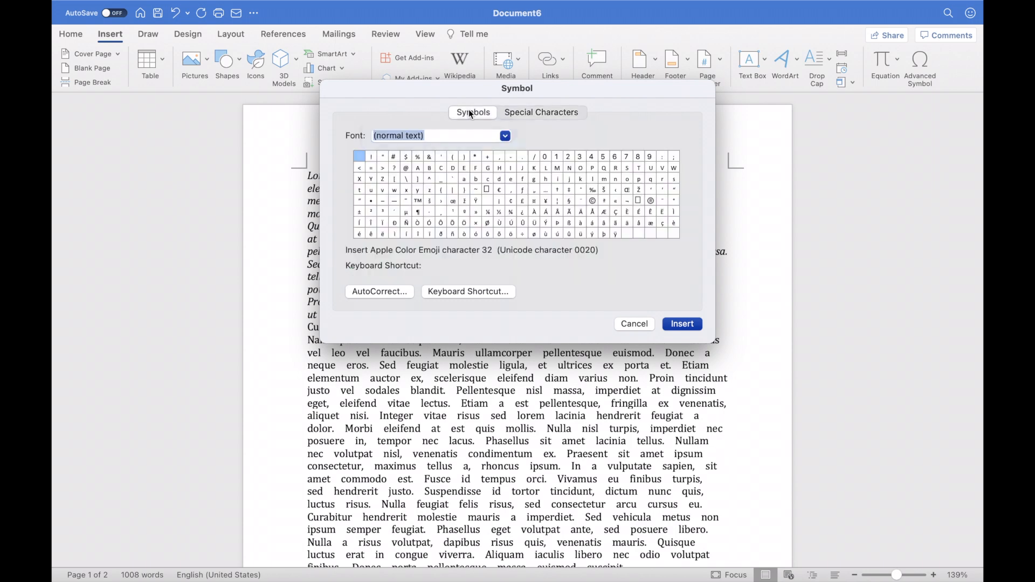
click(634, 324)
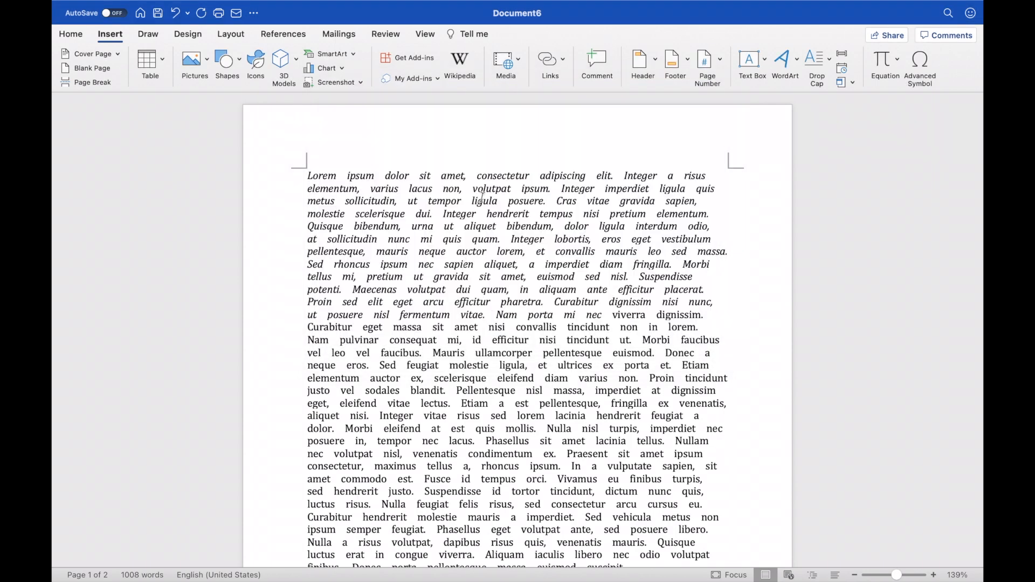
Step: Draw a freehand squiggle above the first paragraph with the black 0.5 mm pen and erase it
click(150, 36)
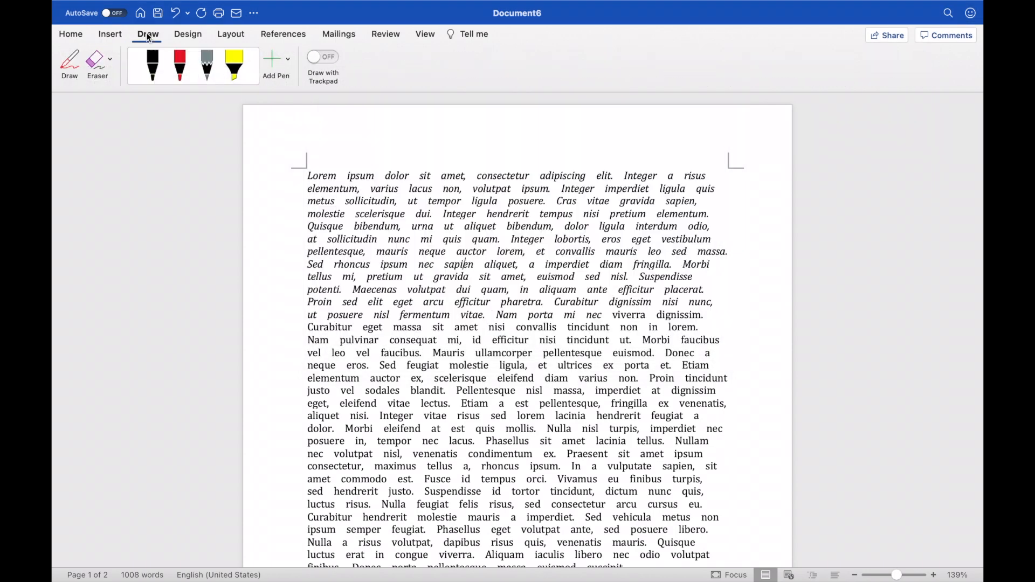
click(162, 72)
click(162, 75)
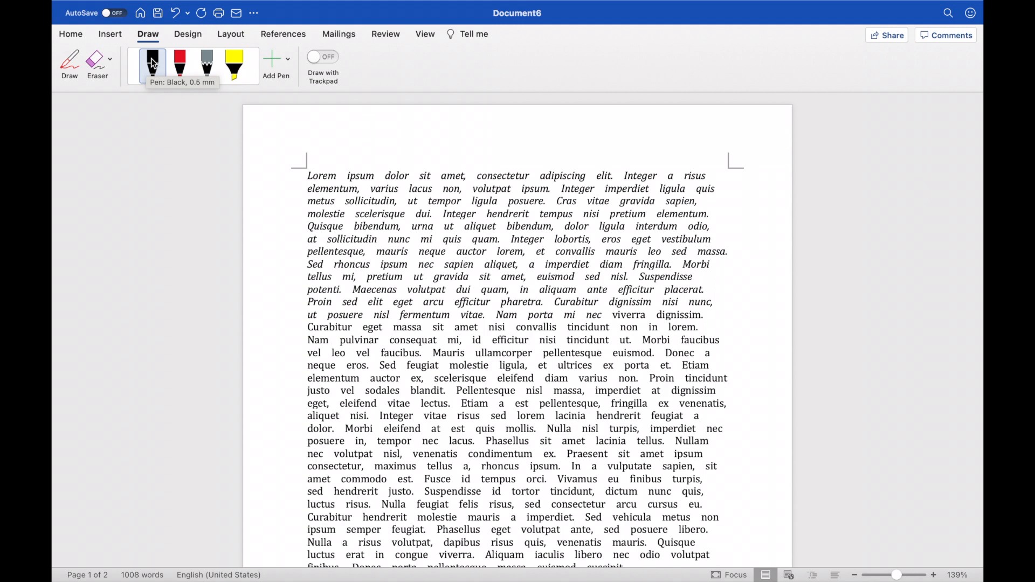
click(152, 59)
drag(355, 135, 448, 155)
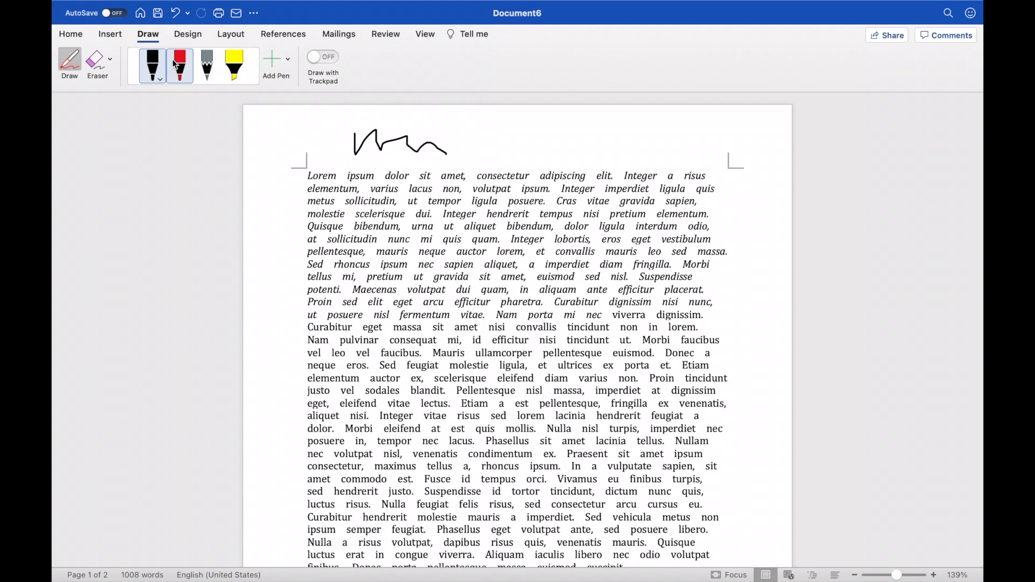
click(96, 60)
drag(348, 138, 429, 144)
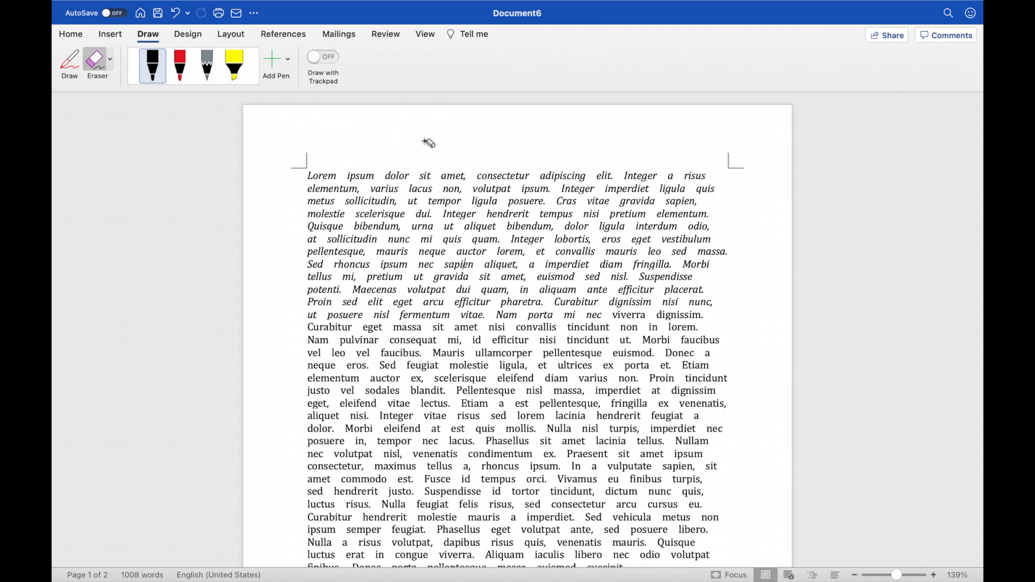
Step: Try the blue theme color as the page background and reset the page color to No Color
click(186, 36)
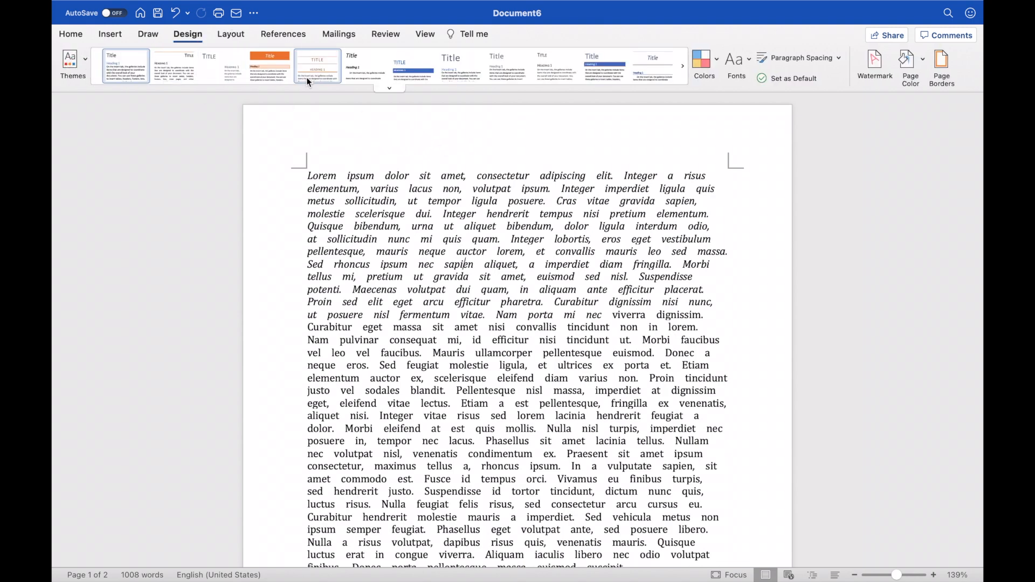
scroll(401, 287, down, 3)
scroll(401, 287, up, 3)
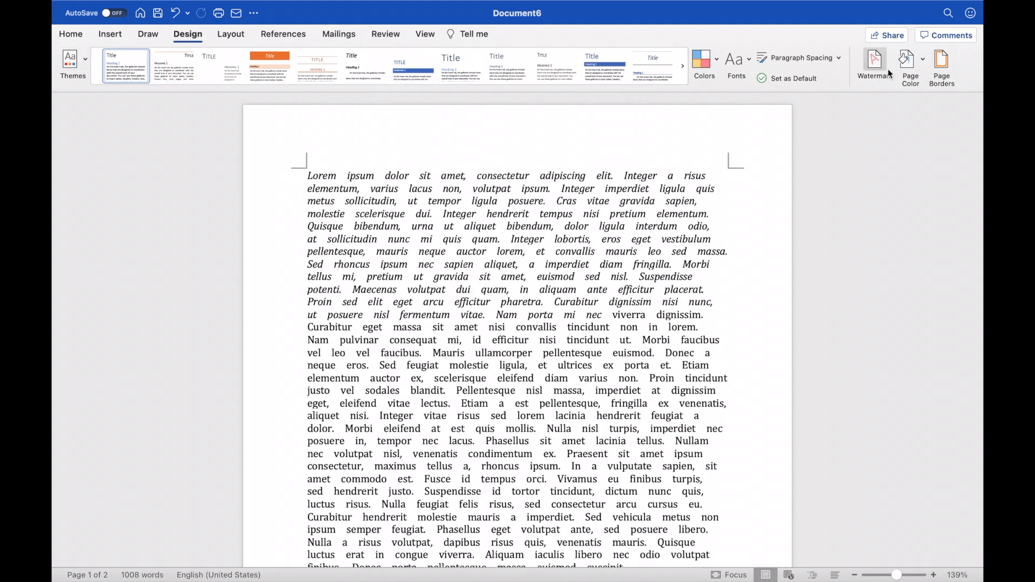
click(910, 62)
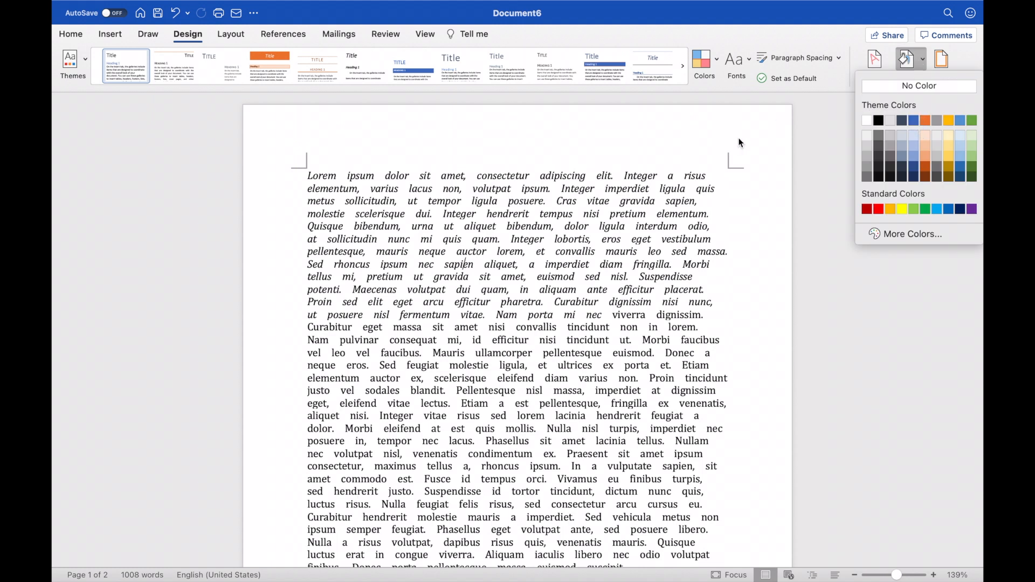
click(914, 121)
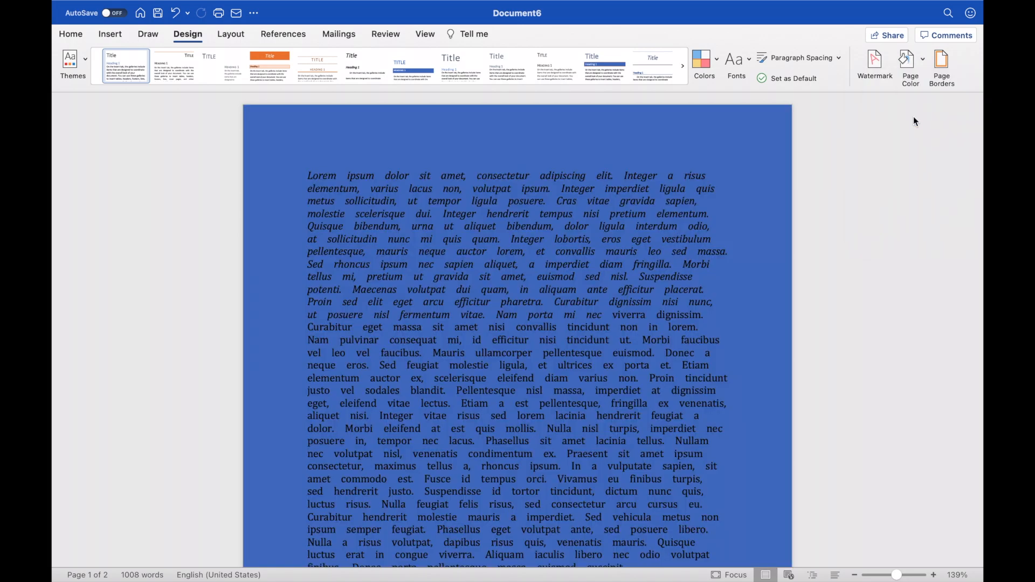
scroll(621, 445, down, 15)
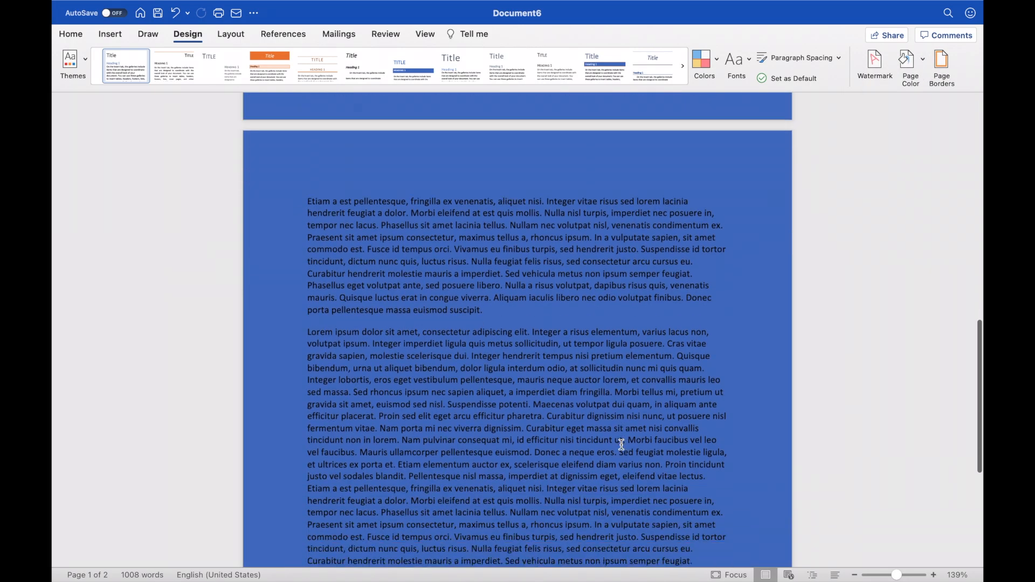
scroll(621, 445, up, 15)
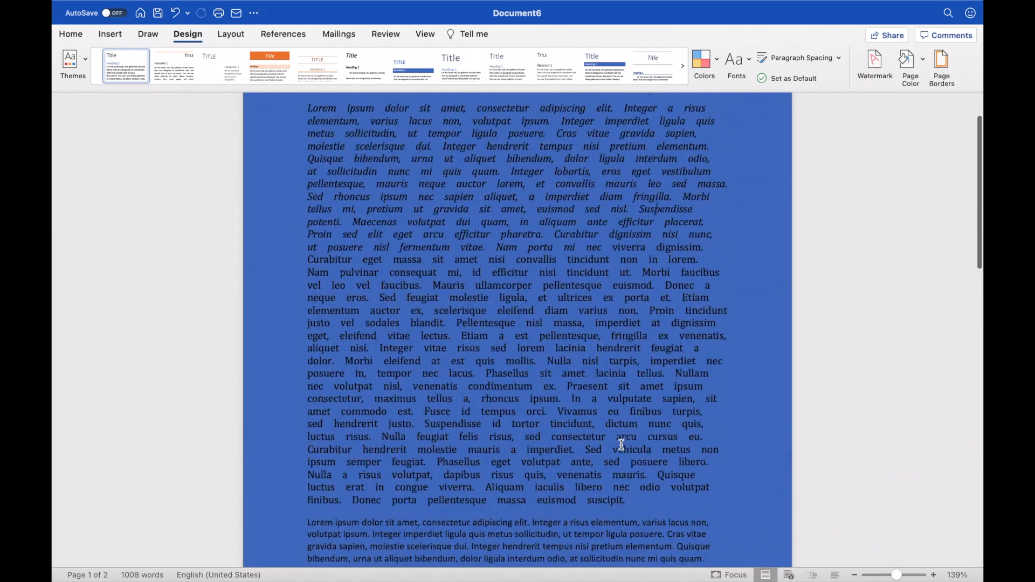
click(916, 58)
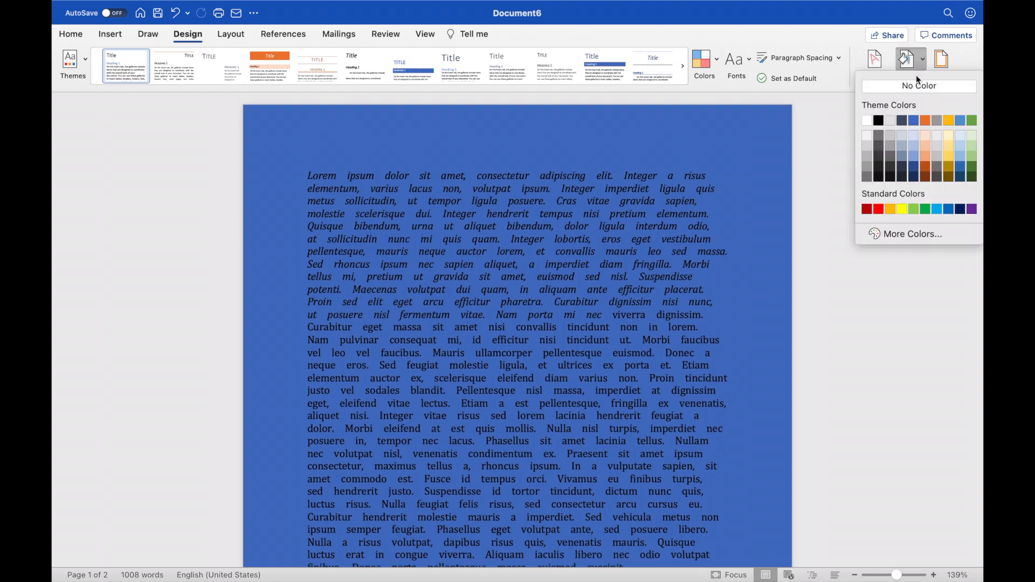
click(924, 81)
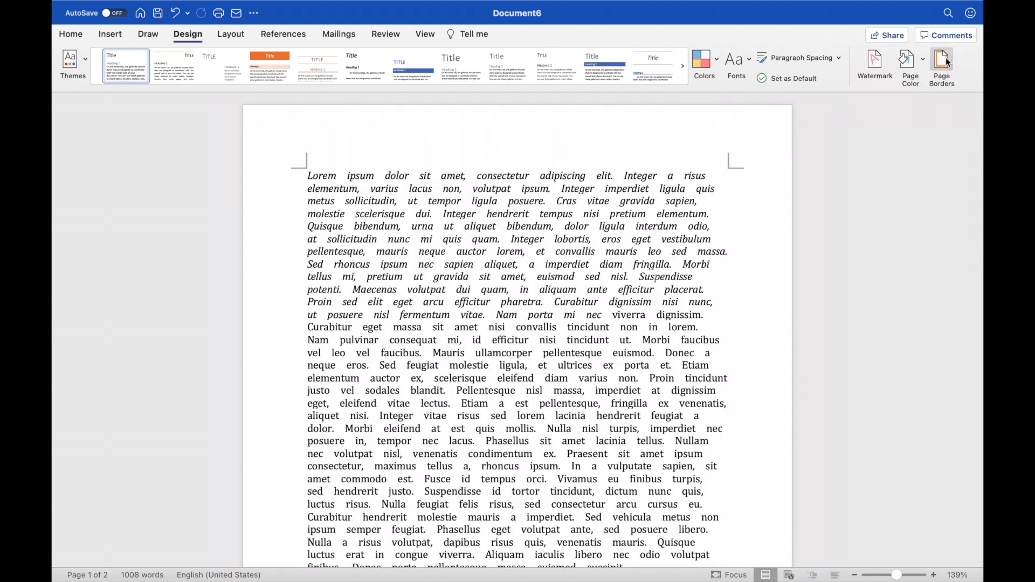
Step: Examine the page border settings and close the dialog without applying a border
click(943, 61)
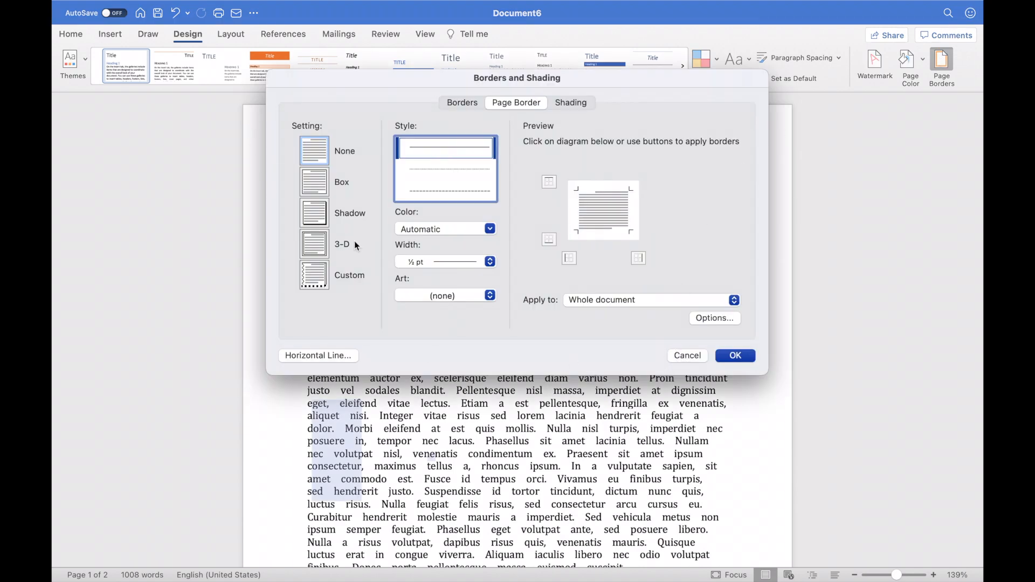
click(680, 356)
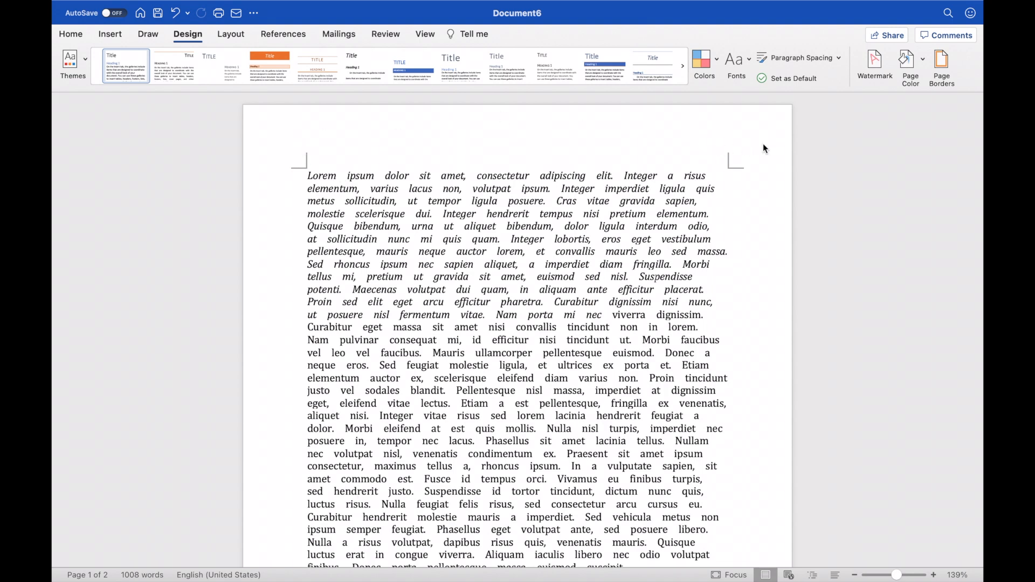
Step: Set custom margins for the whole document: top 2, bottom 1 and left 3 inches
click(234, 35)
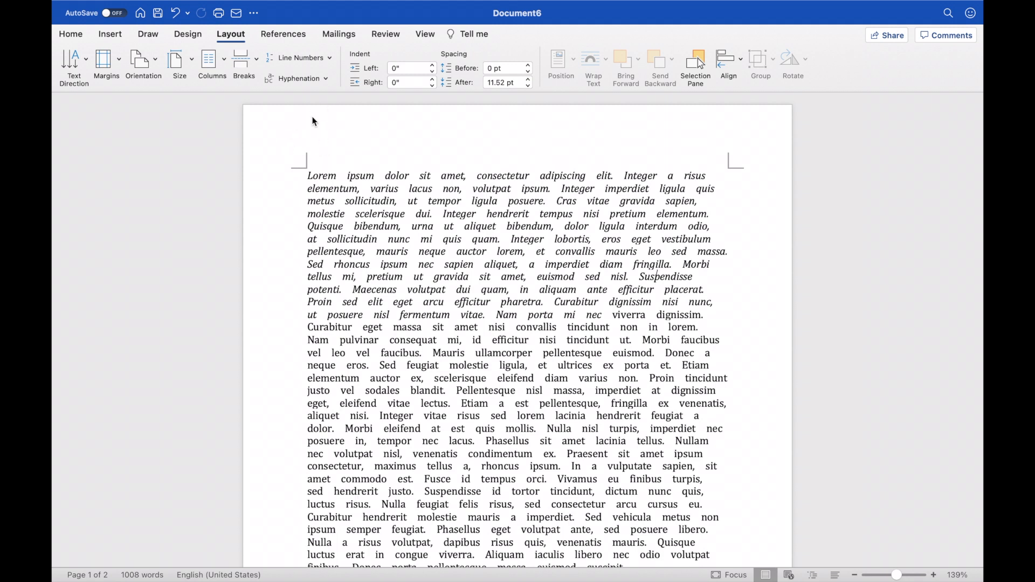
click(111, 61)
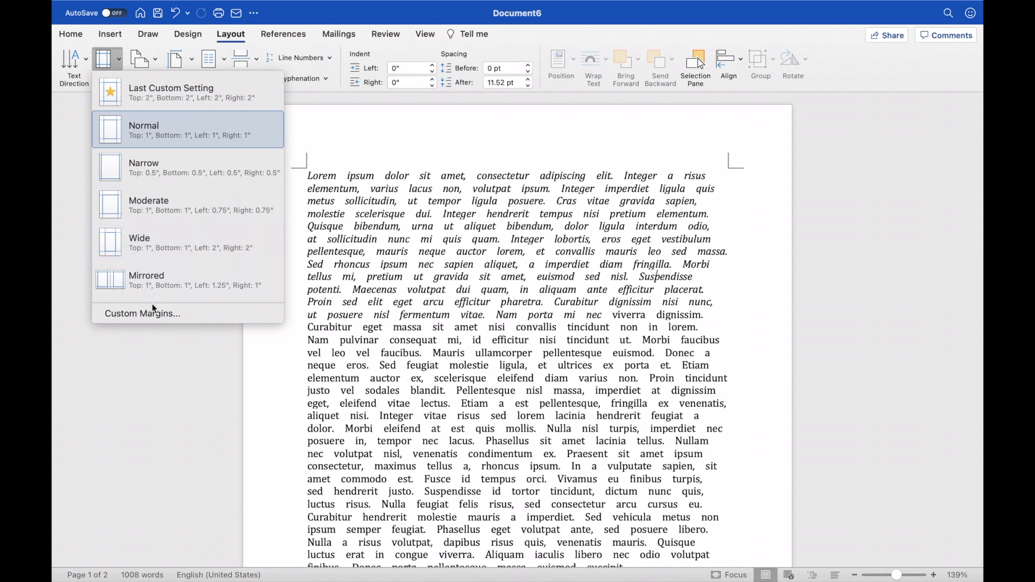
click(135, 315)
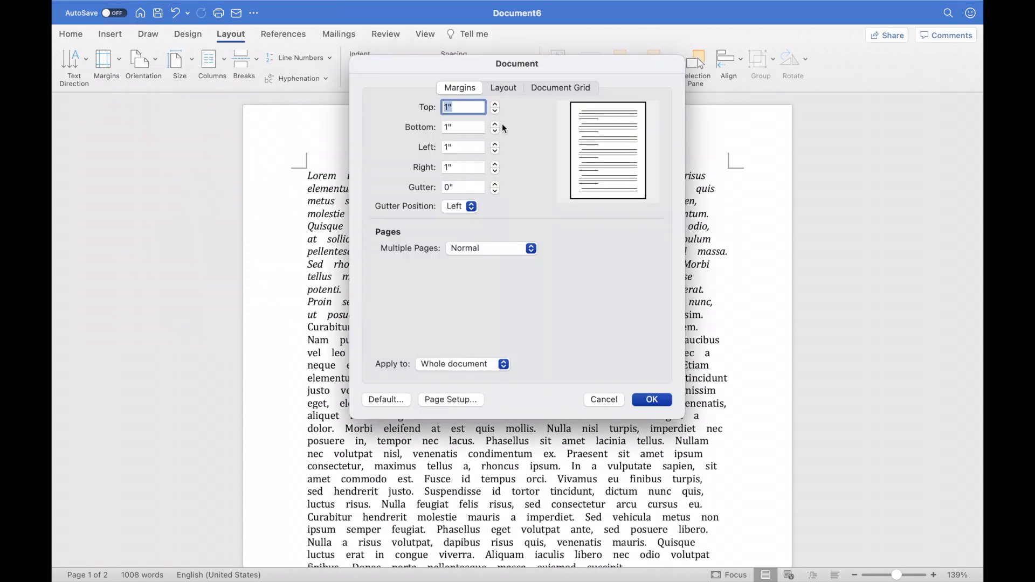
text(2)
key(Tab)
text(1)
key(Tab)
text(3)
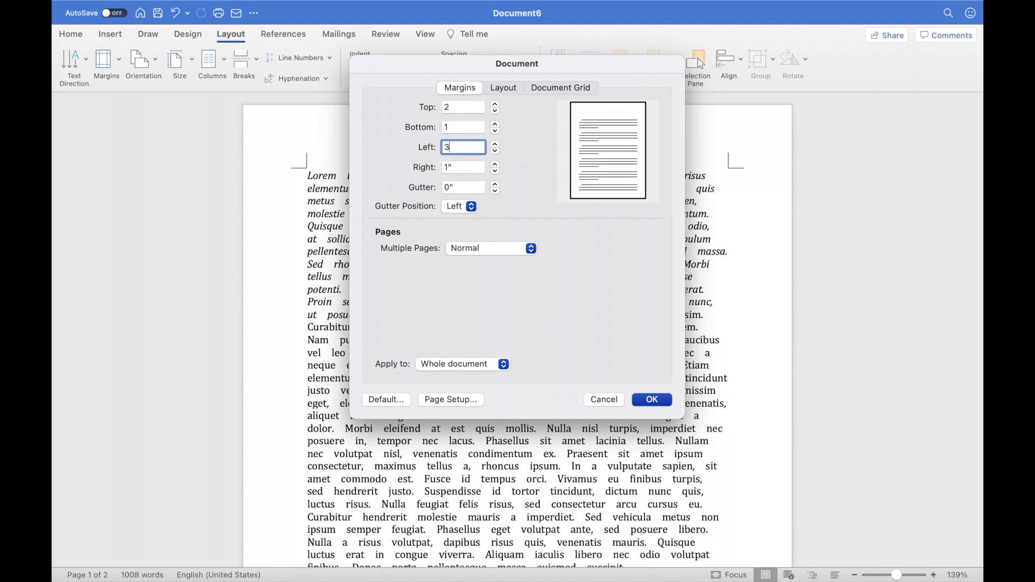
click(650, 399)
scroll(562, 383, down, 10)
scroll(562, 383, up, 10)
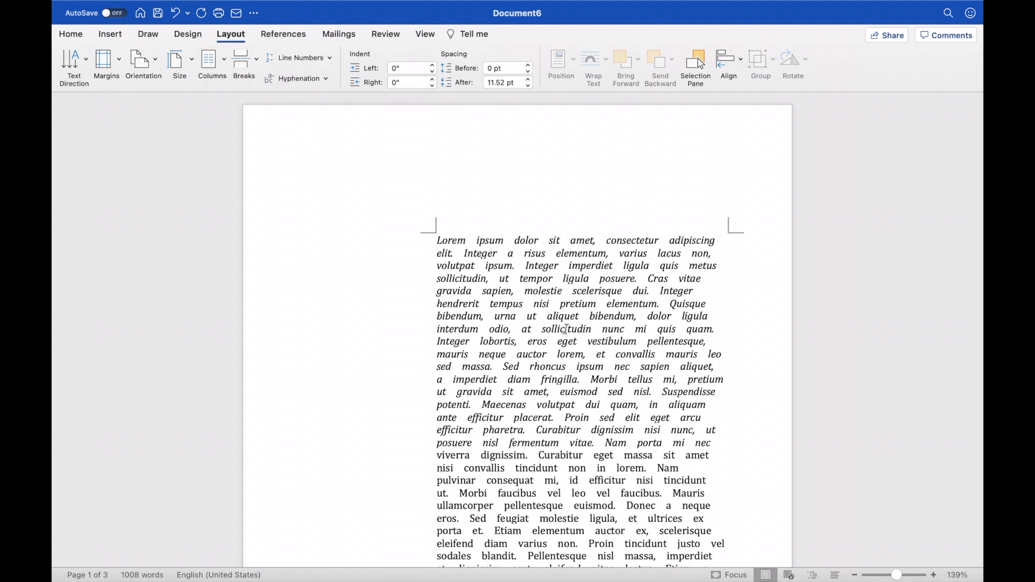
Step: Arrange the document text in two columns and check the result across the pages
click(208, 69)
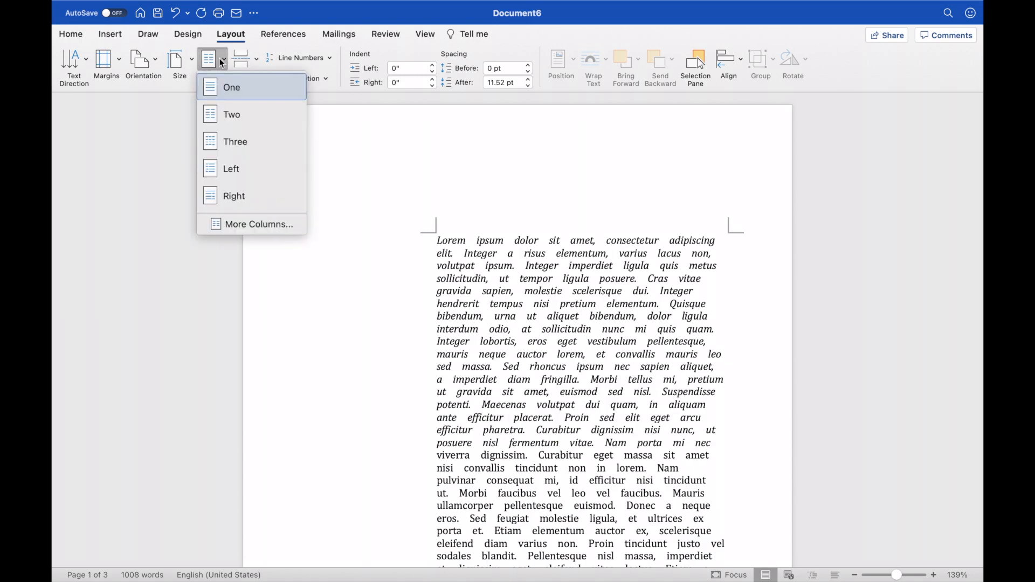
click(233, 117)
scroll(520, 322, down, 10)
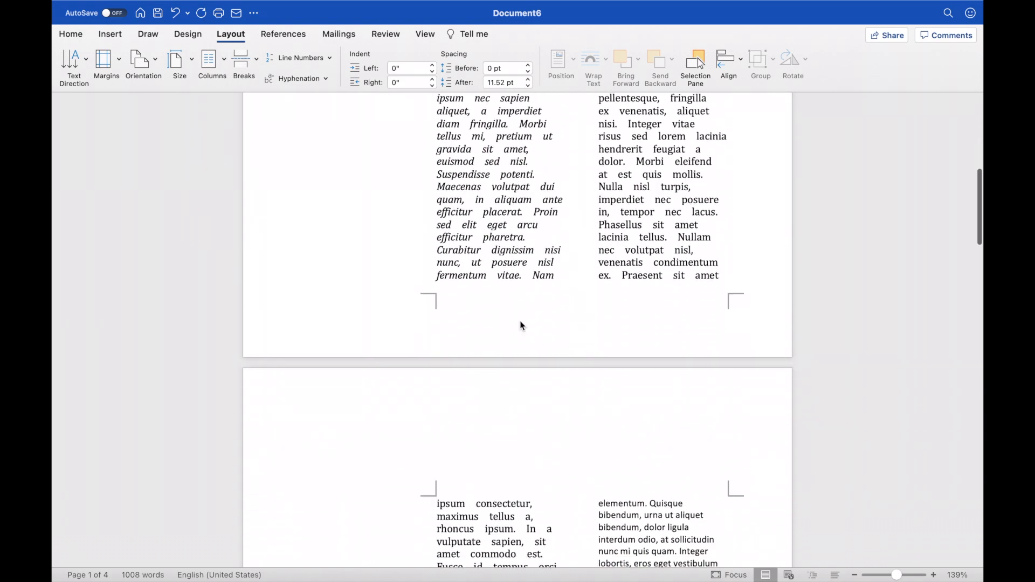
scroll(520, 322, up, 12)
scroll(580, 267, down, 15)
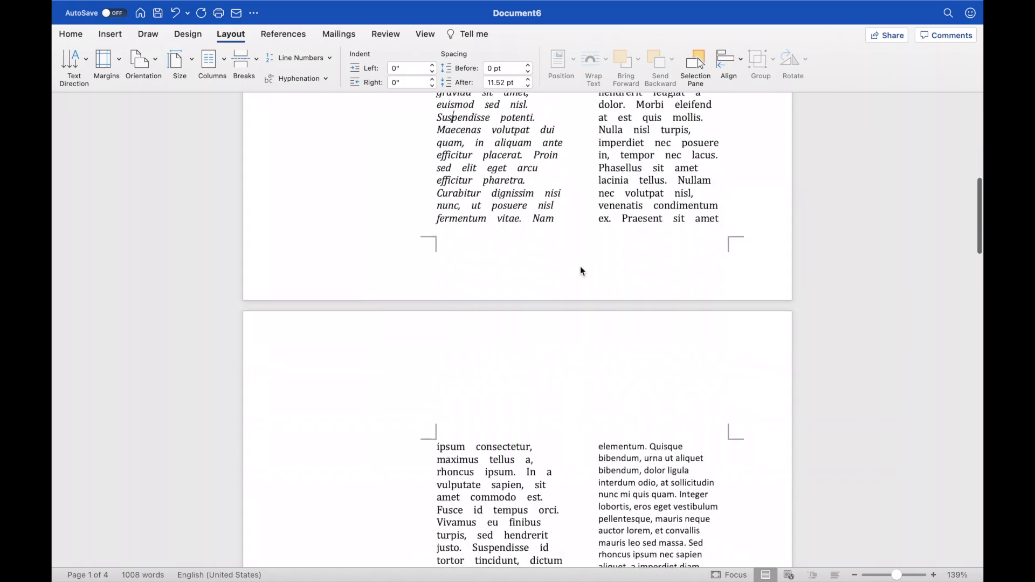
scroll(581, 266, up, 15)
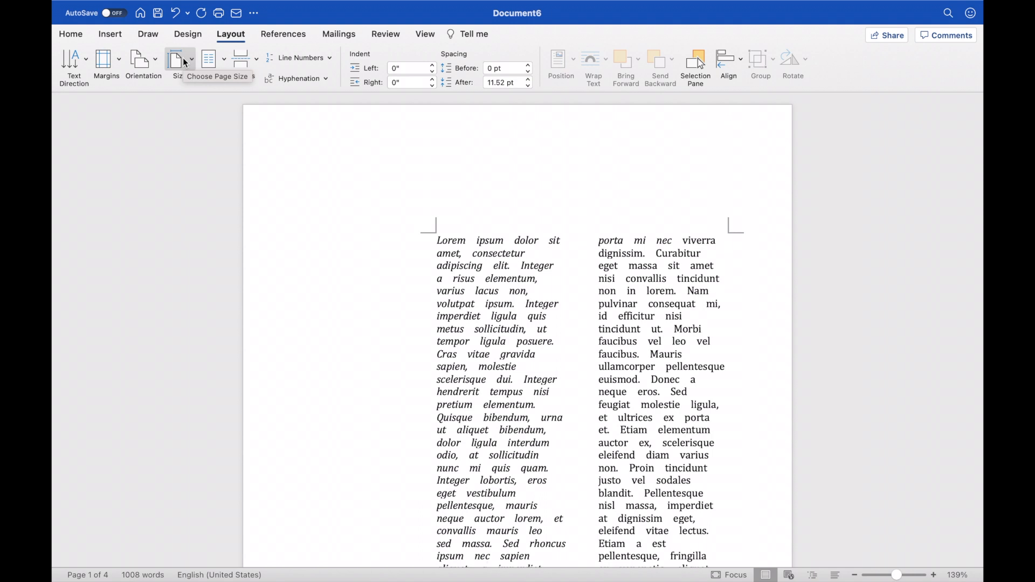
Step: Change the page size to A4 (8.26" x 11.69")
click(185, 62)
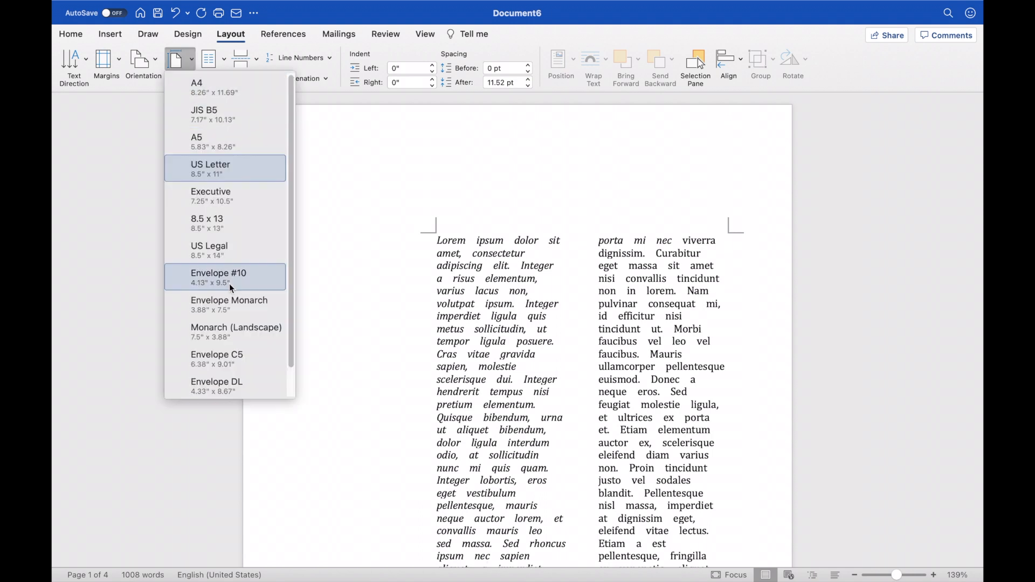
scroll(229, 284, down, 1)
scroll(221, 184, up, 1)
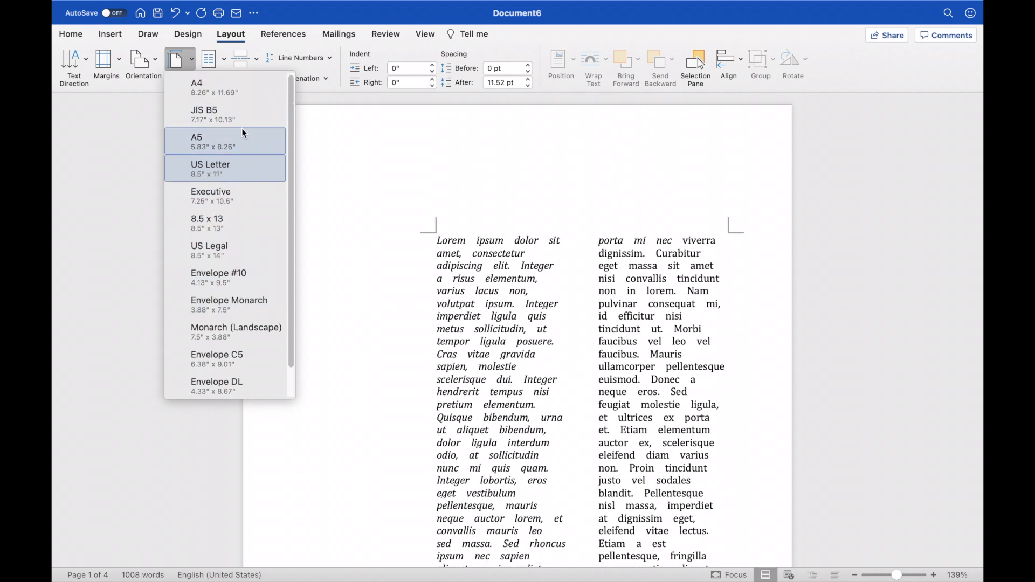
click(212, 94)
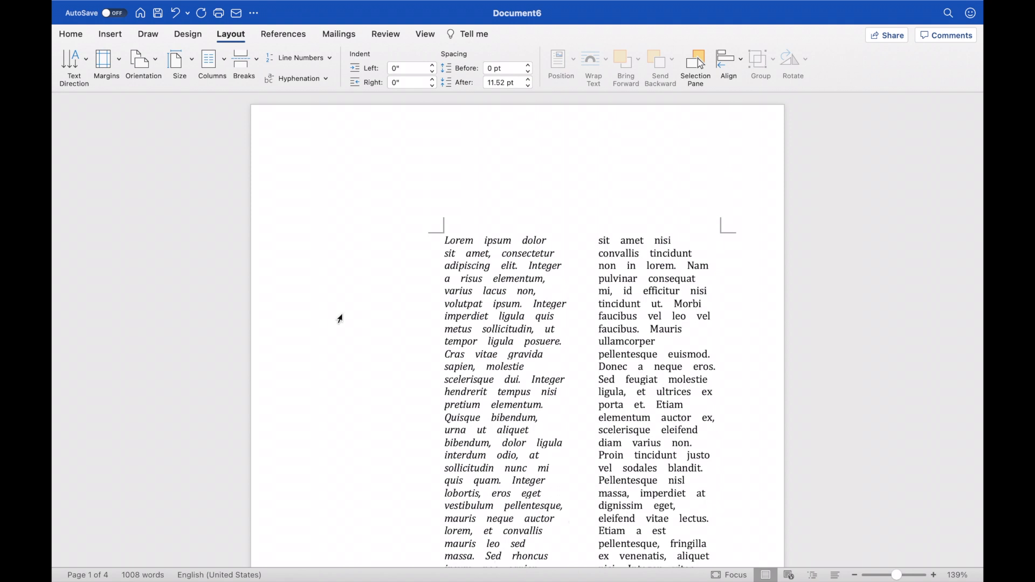
Step: Set the first paragraph's left indent to 2 inches and review the effect on the text
click(408, 67)
click(410, 72)
key(BackSpace)
key(BackSpace)
text(2)
key(Return)
scroll(528, 376, down, 6)
scroll(528, 376, up, 5)
scroll(528, 375, up, 1)
Step: Reset the first paragraph's left indent to 0
click(350, 66)
text(0)
key(Return)
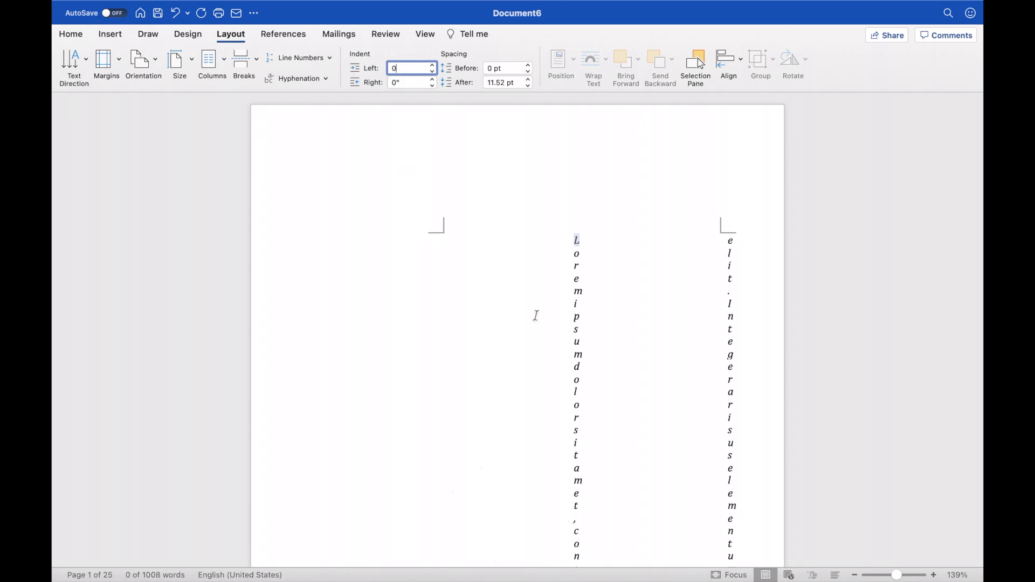